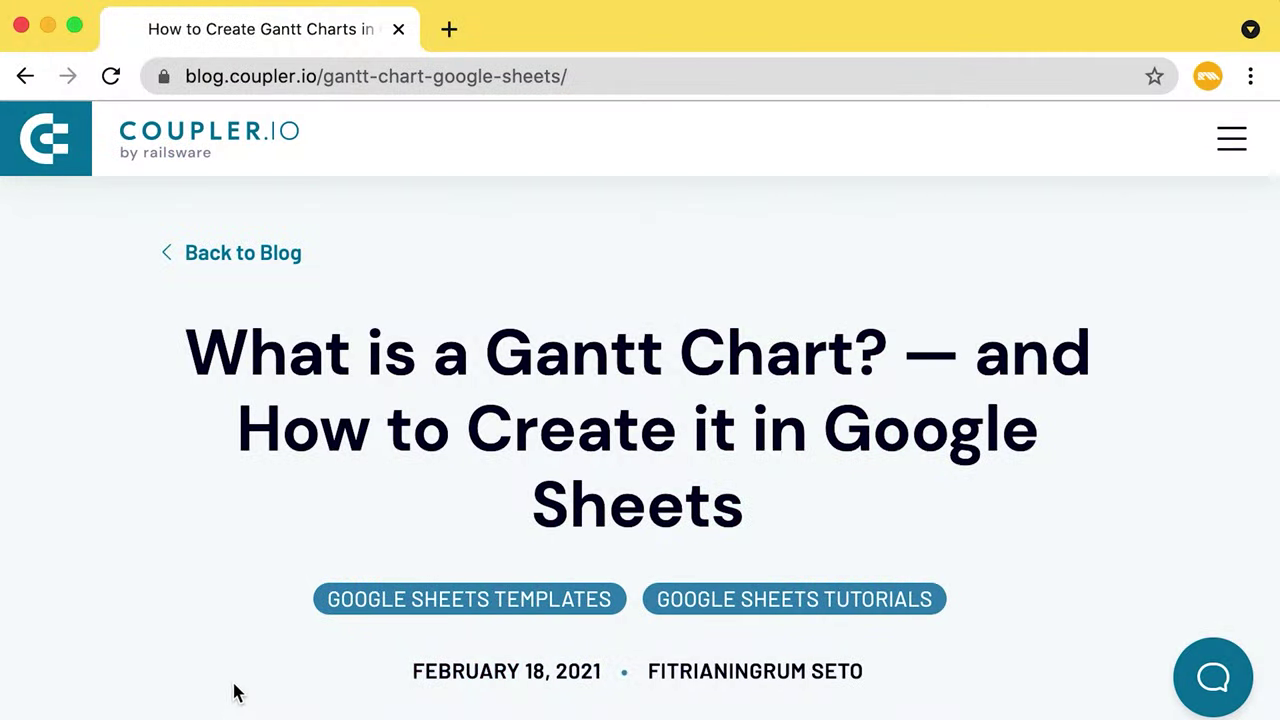
- Scroll through the Gantt chart article's table of contents to reach the promo campaign template link
scroll(233, 692, "down", 5)
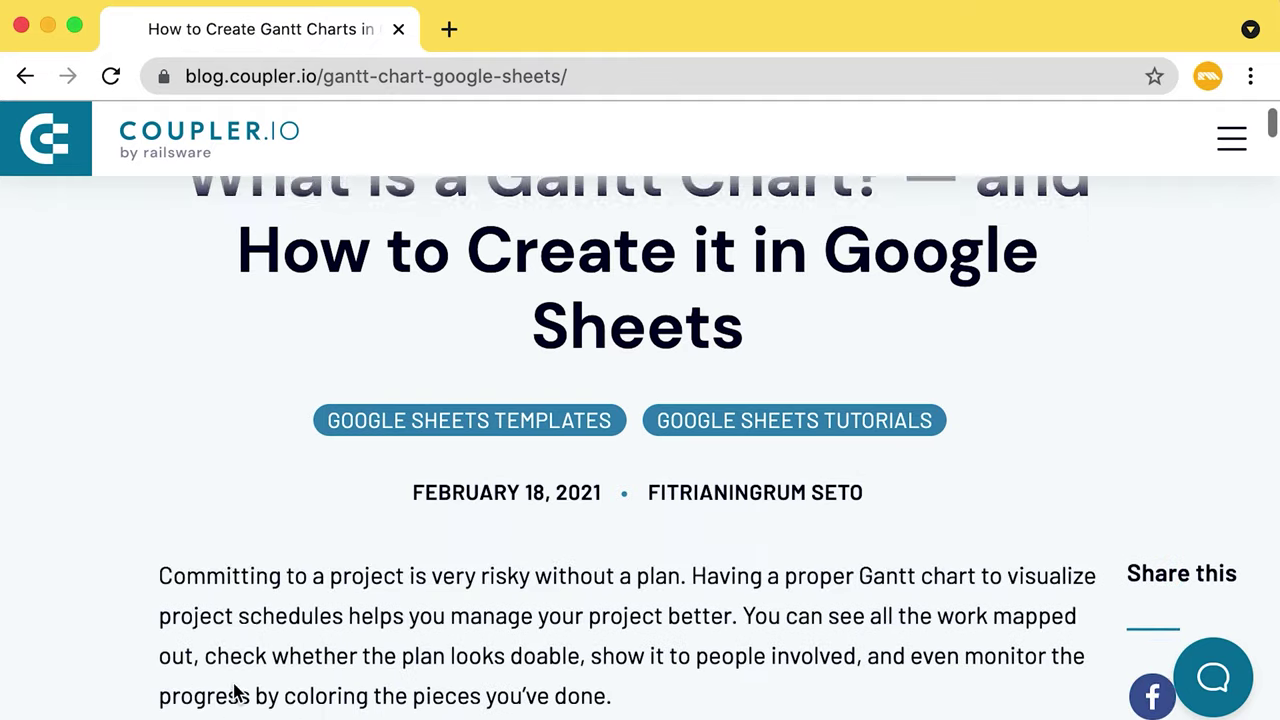
scroll(233, 685, "down", 6)
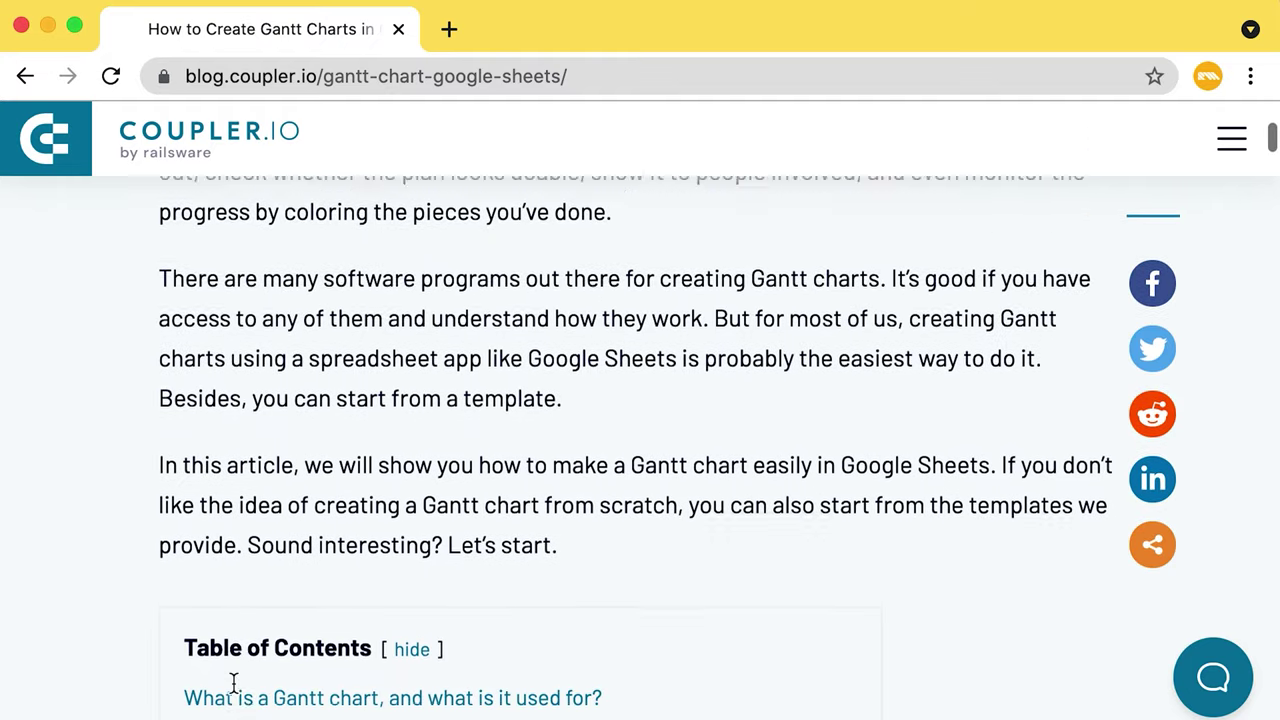
scroll(233, 692, "down", 5)
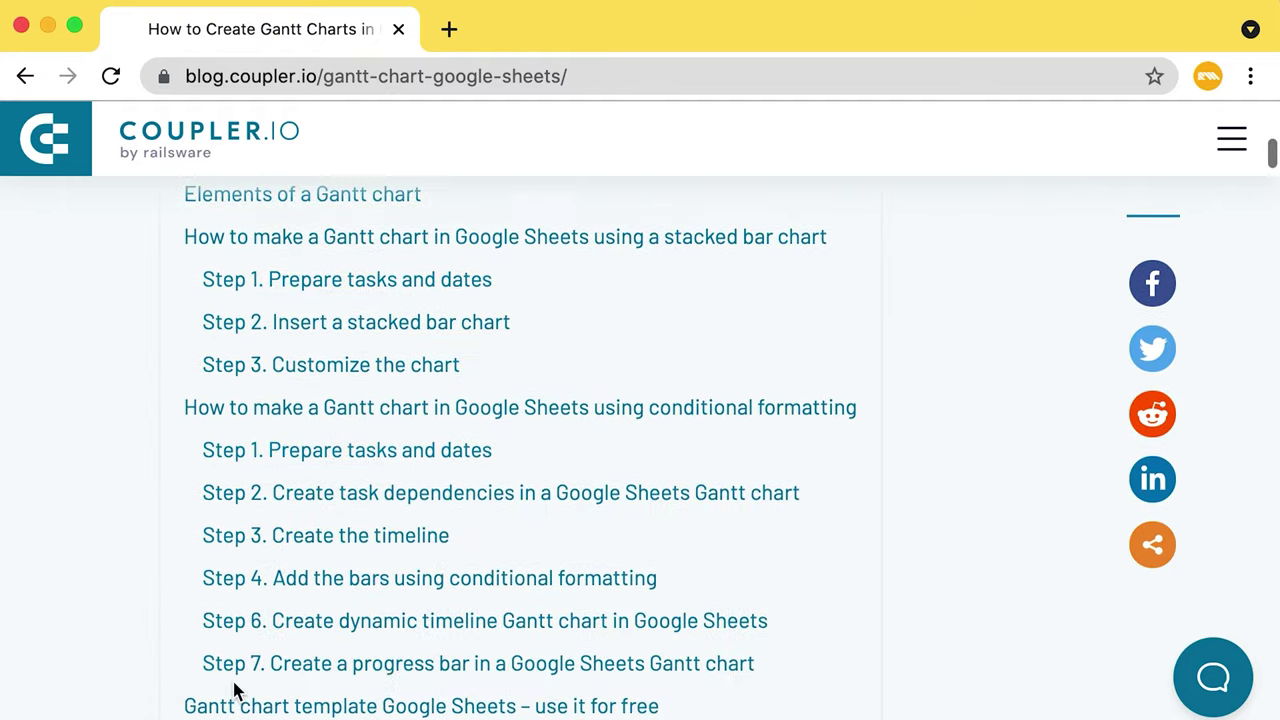
scroll(233, 692, "down", 7)
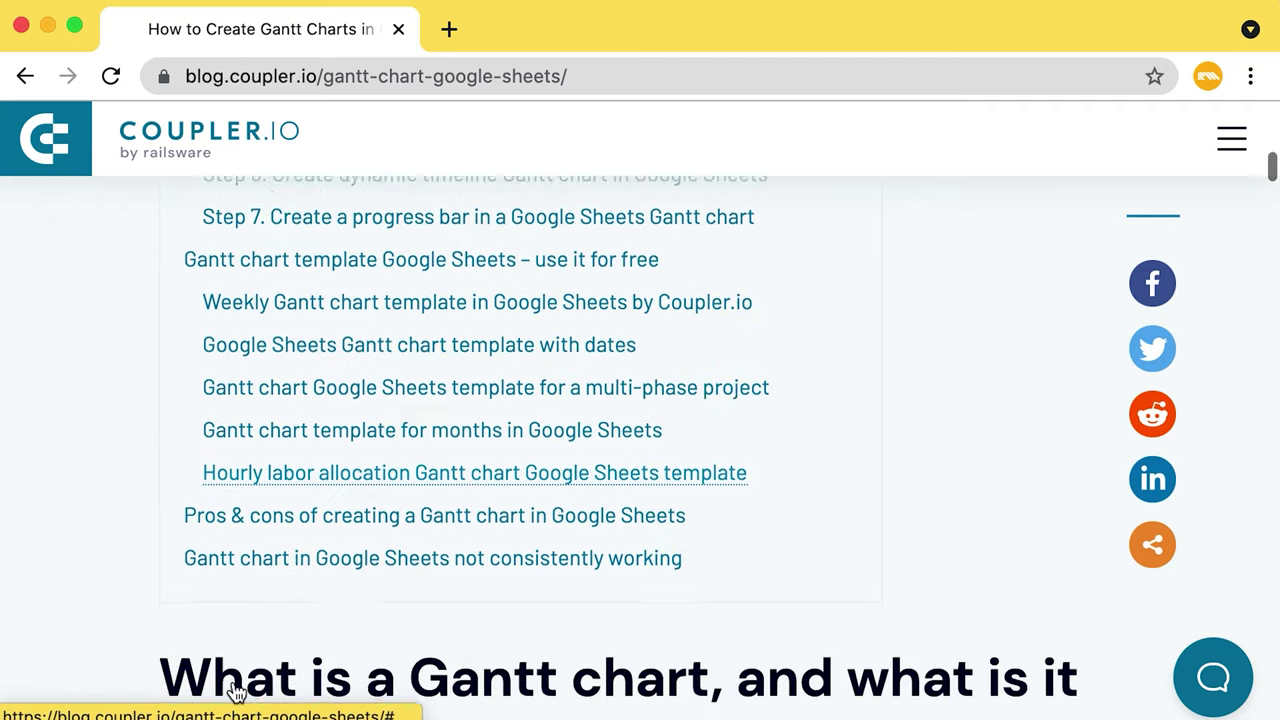
scroll(233, 690, "down", 6)
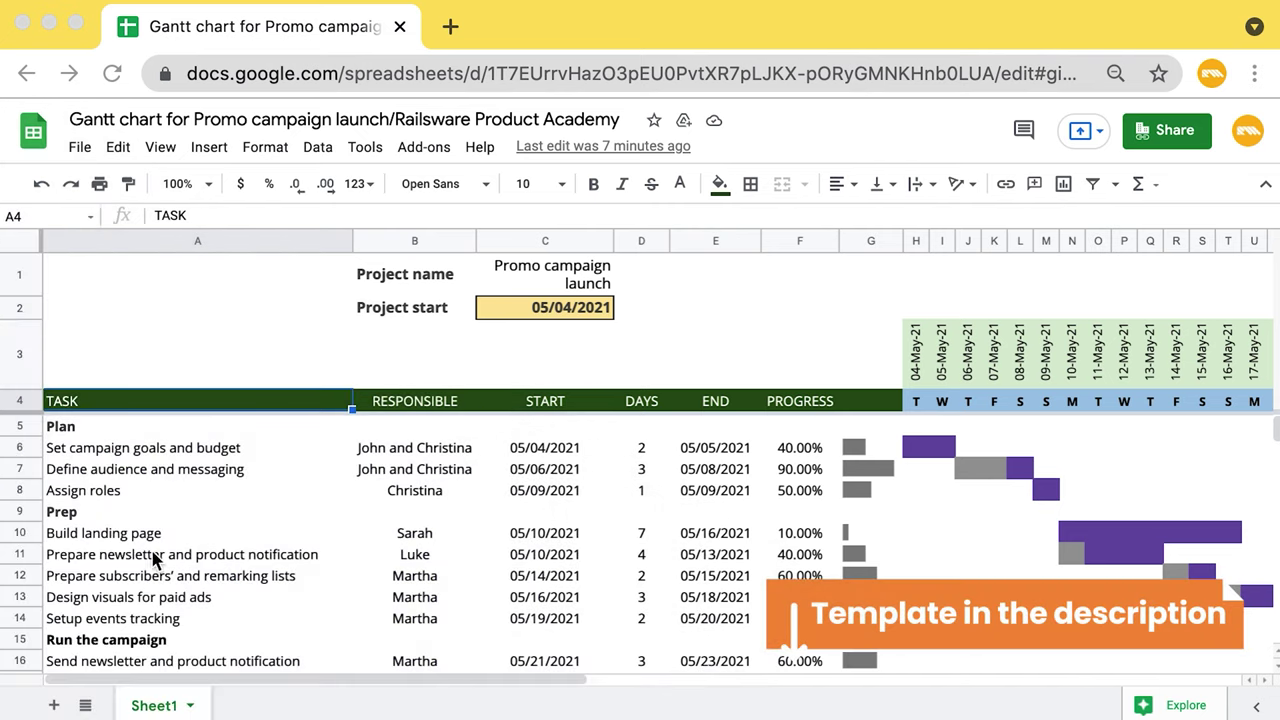
- Copy the promo campaign Gantt template into My Drive under its default name
left_click(77, 148)
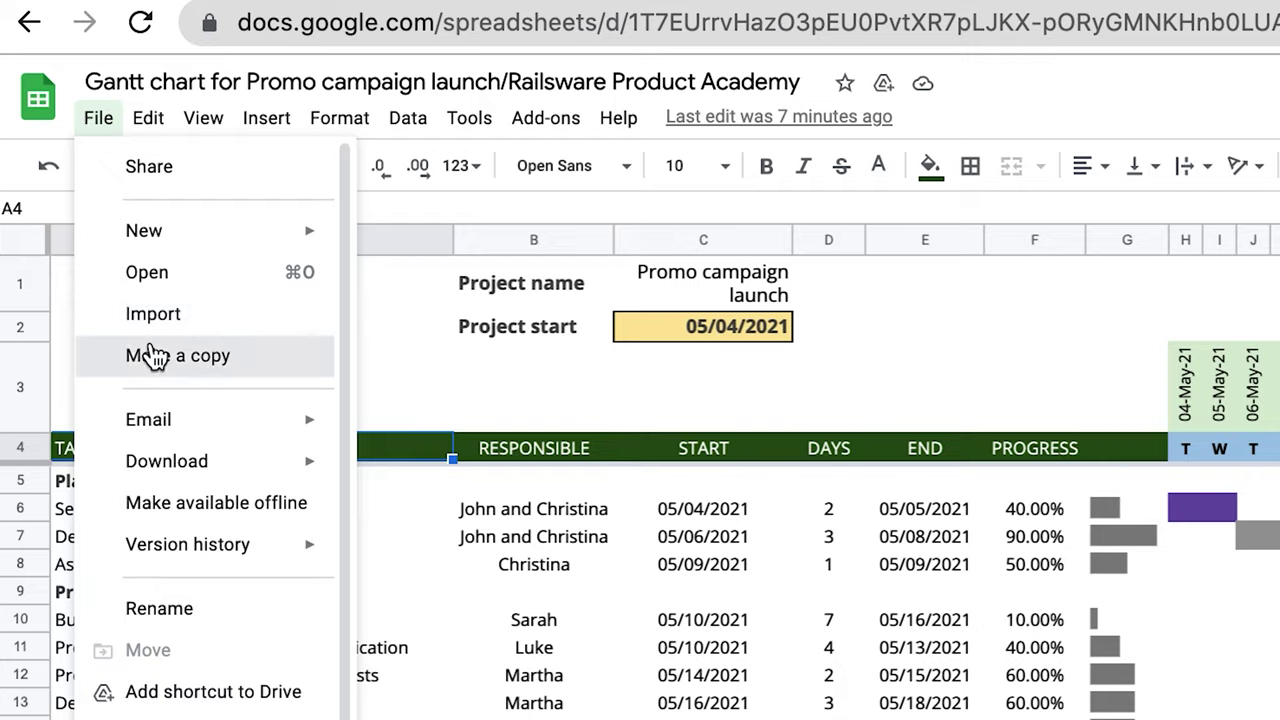
left_click(152, 355)
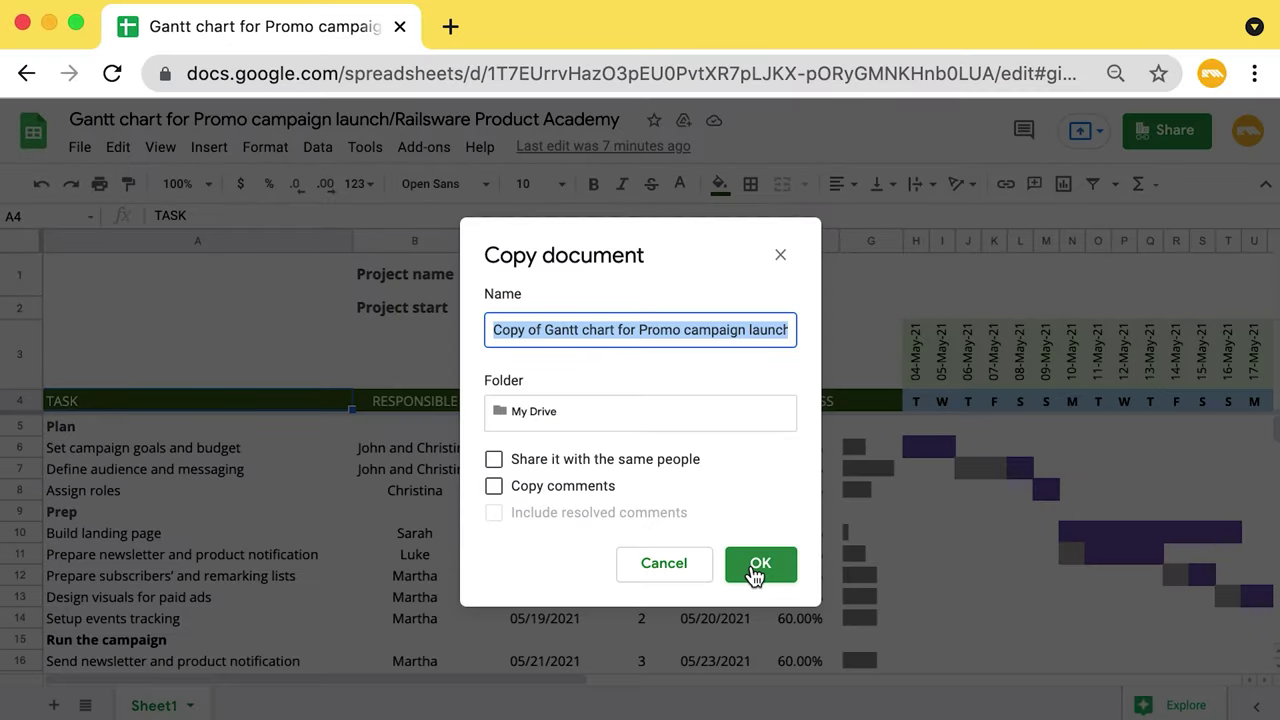
left_click(758, 565)
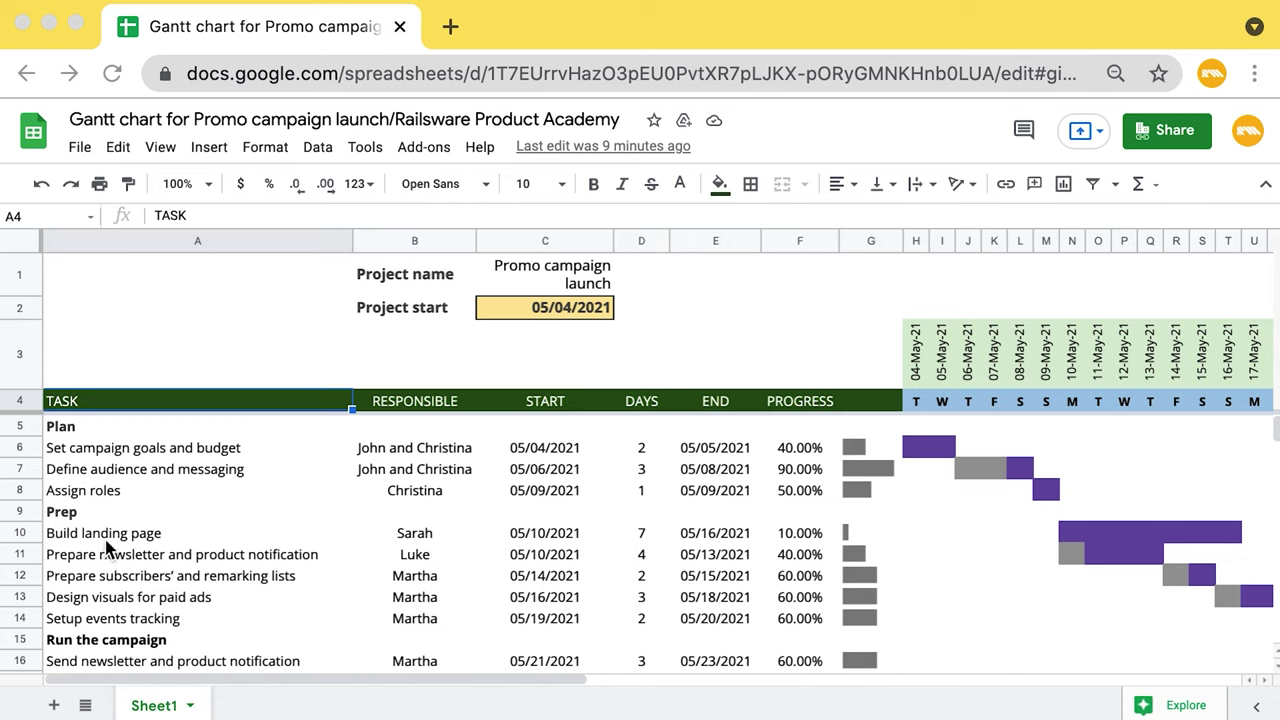
- Review the Plan, Prep and Run the campaign phases and their first tasks
left_click(103, 429)
left_click(108, 512)
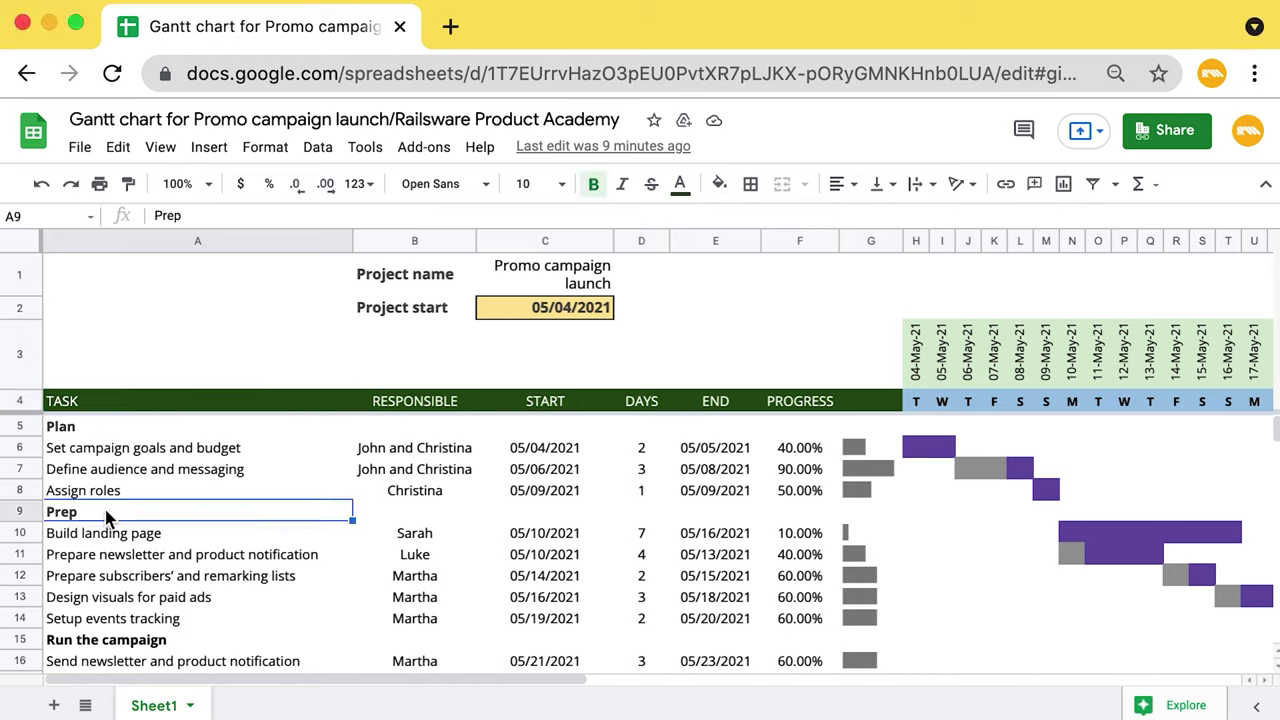
left_click(126, 640)
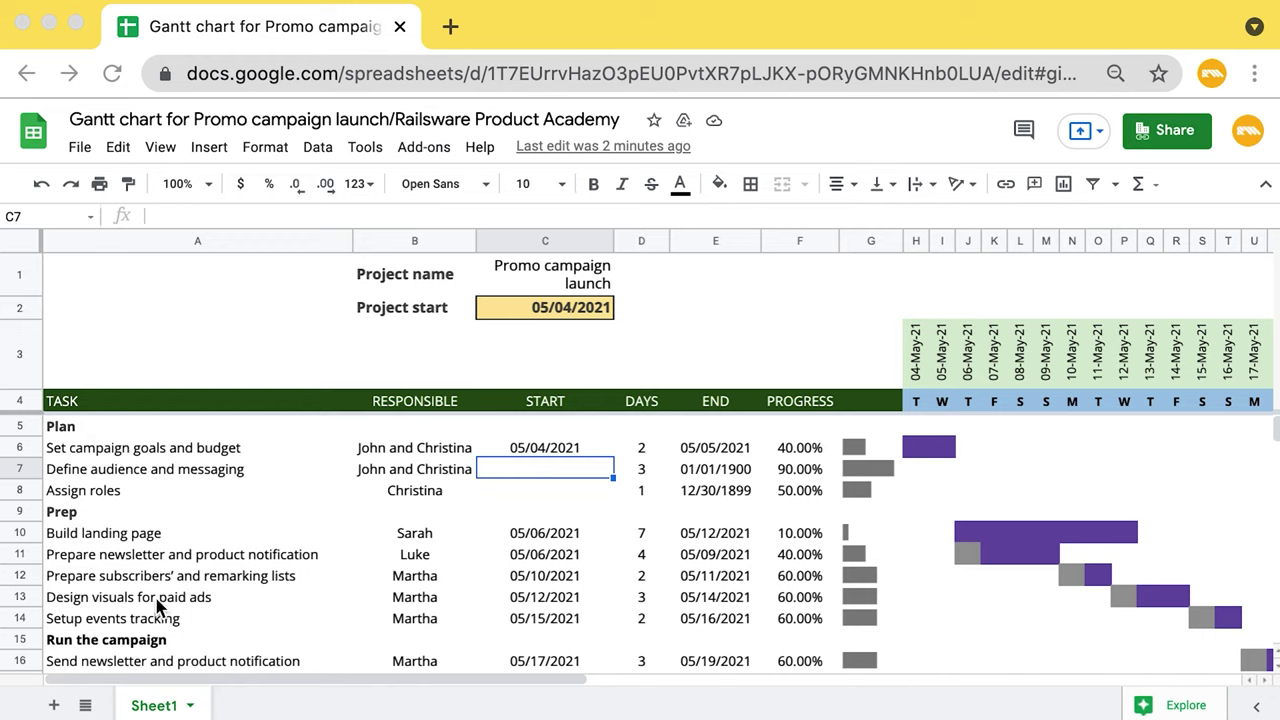
left_click(138, 500)
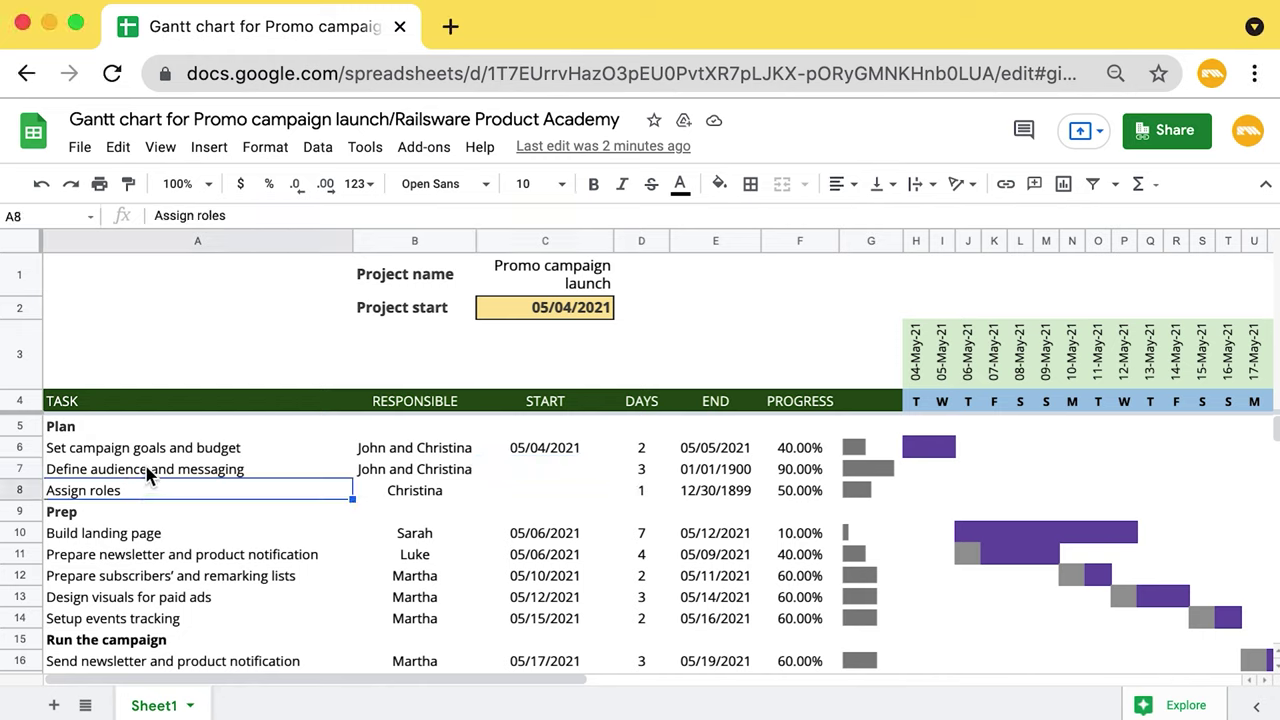
left_click(147, 473)
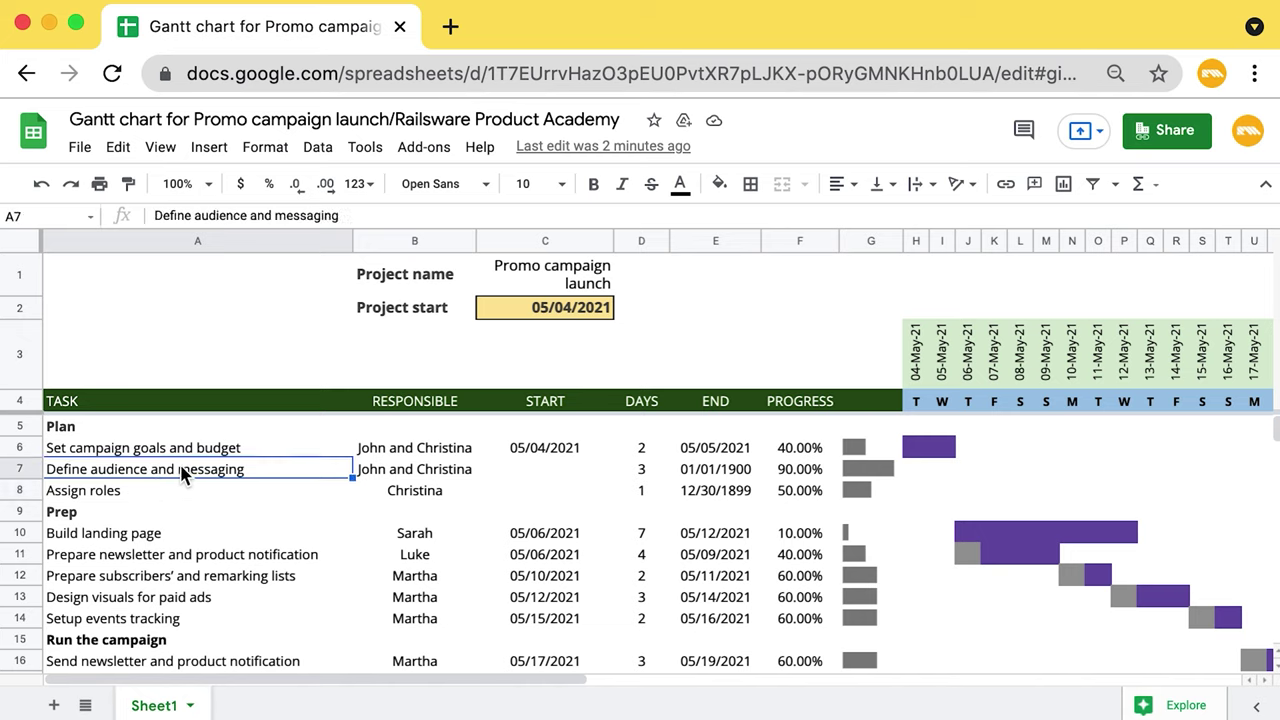
- Chain the start dates with =E6+1 in C7 and =E7+1 in C8
left_click(524, 469)
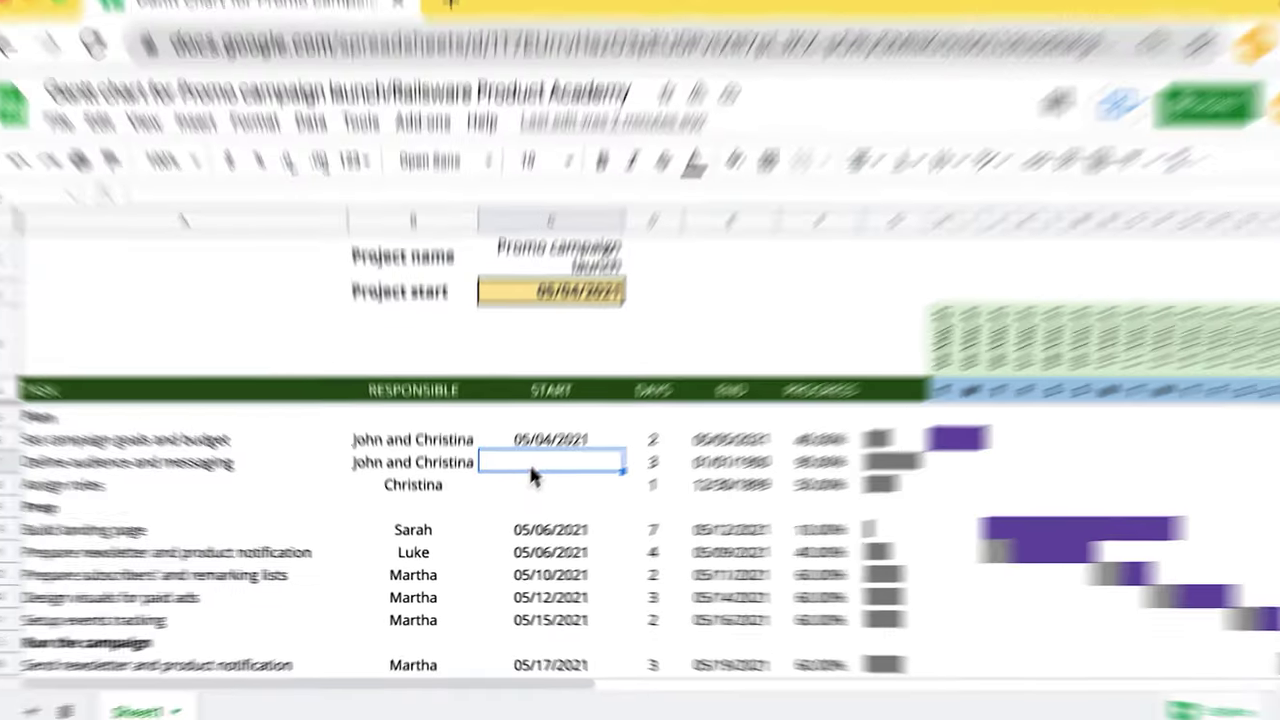
type("=")
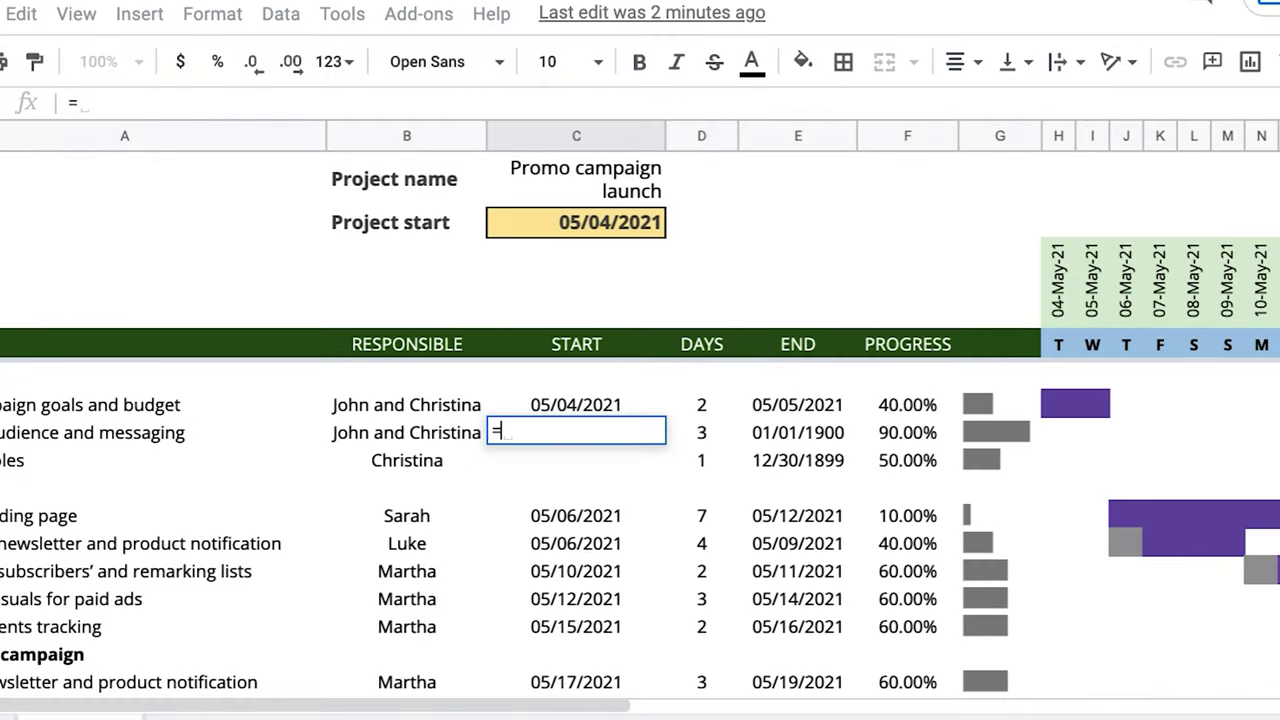
type("E")
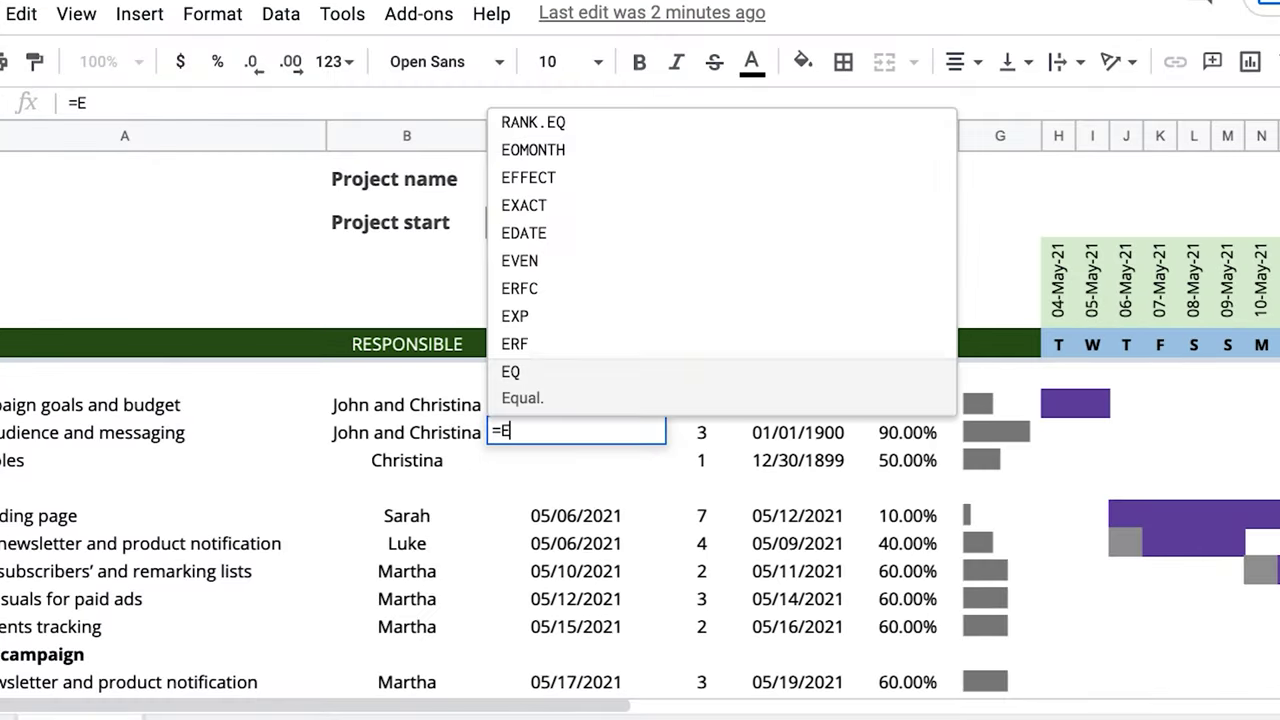
type("6+1")
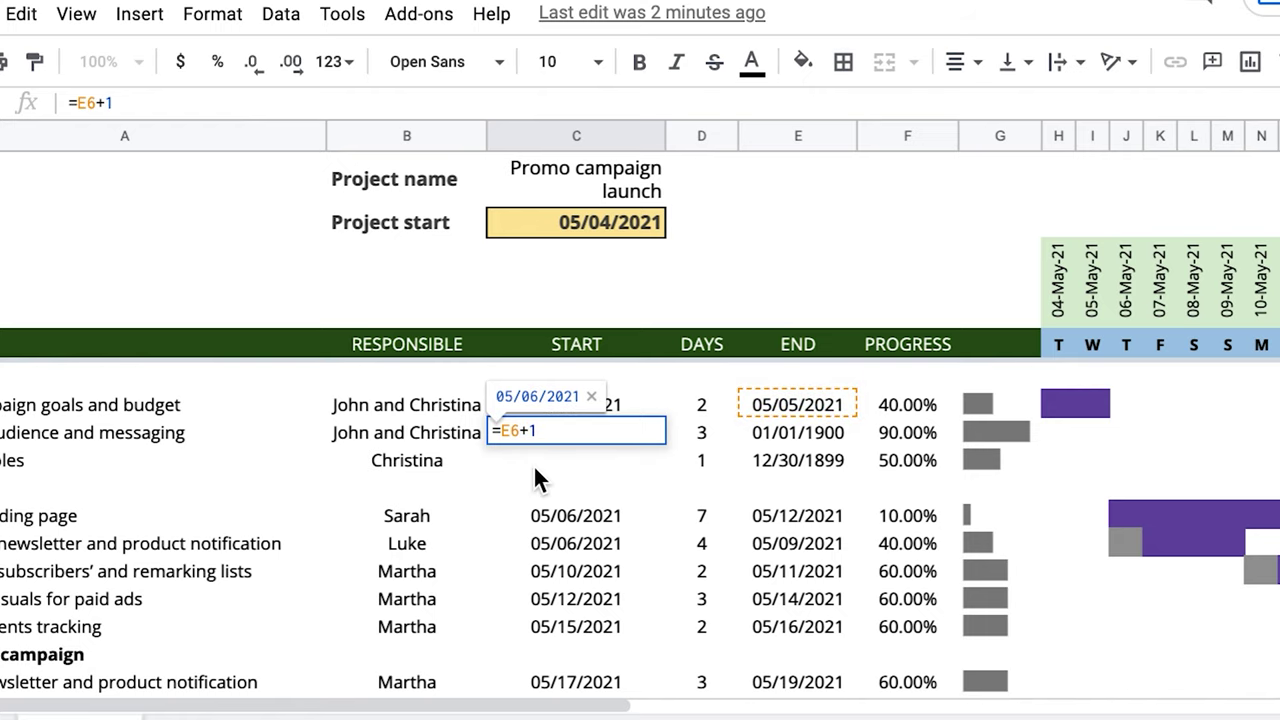
key("Return")
type("=E7")
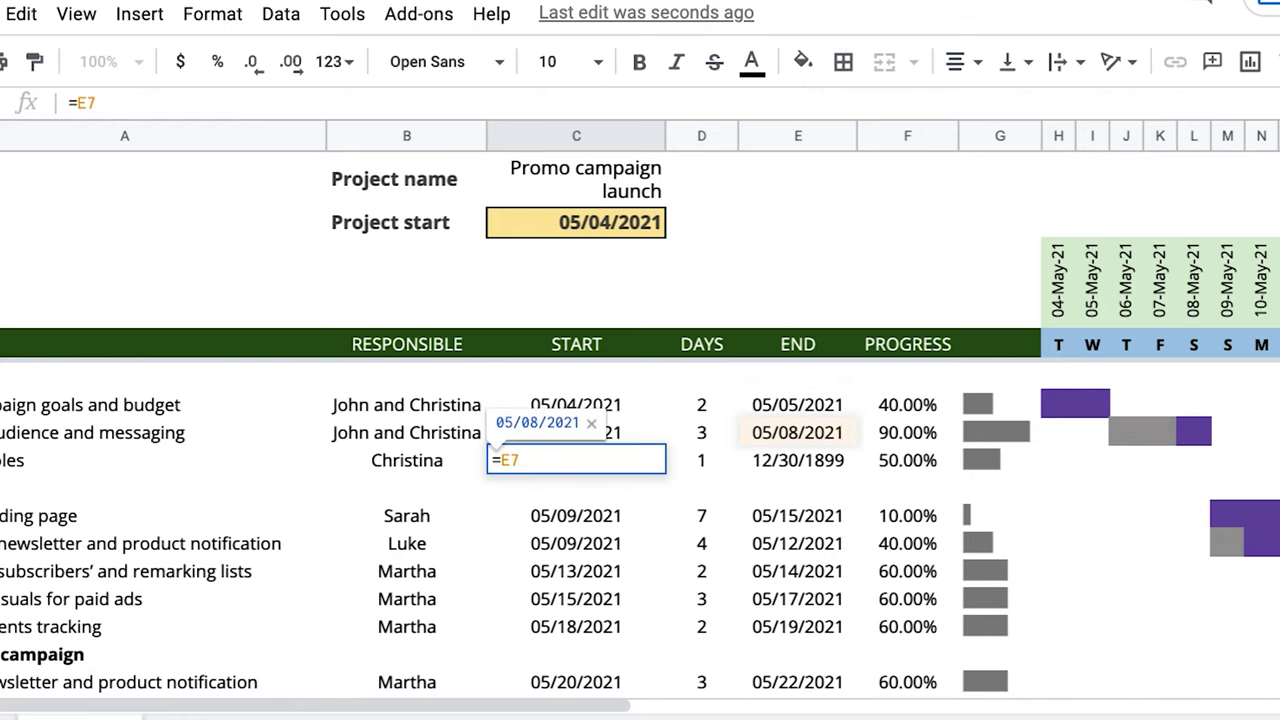
type("+1")
key("Return")
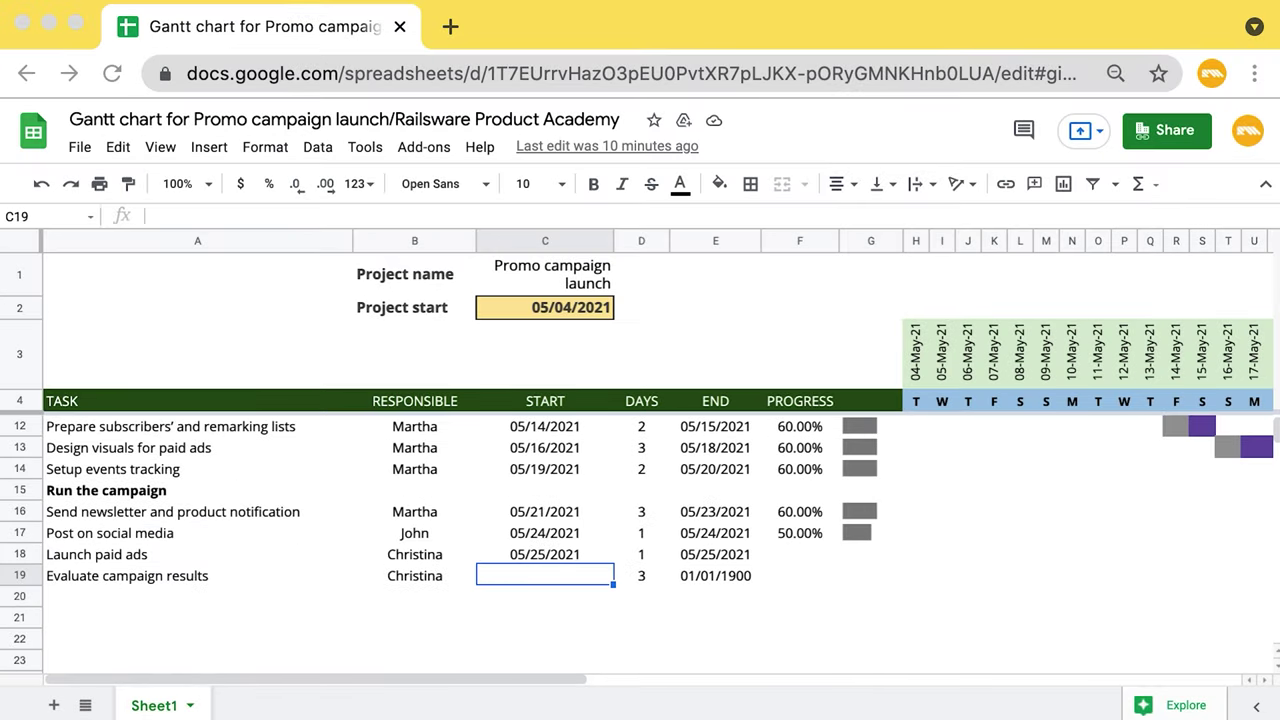
- Start 'Evaluate campaign results' on 06/16/2021 and move project start to 05/13/2021
left_click(513, 575)
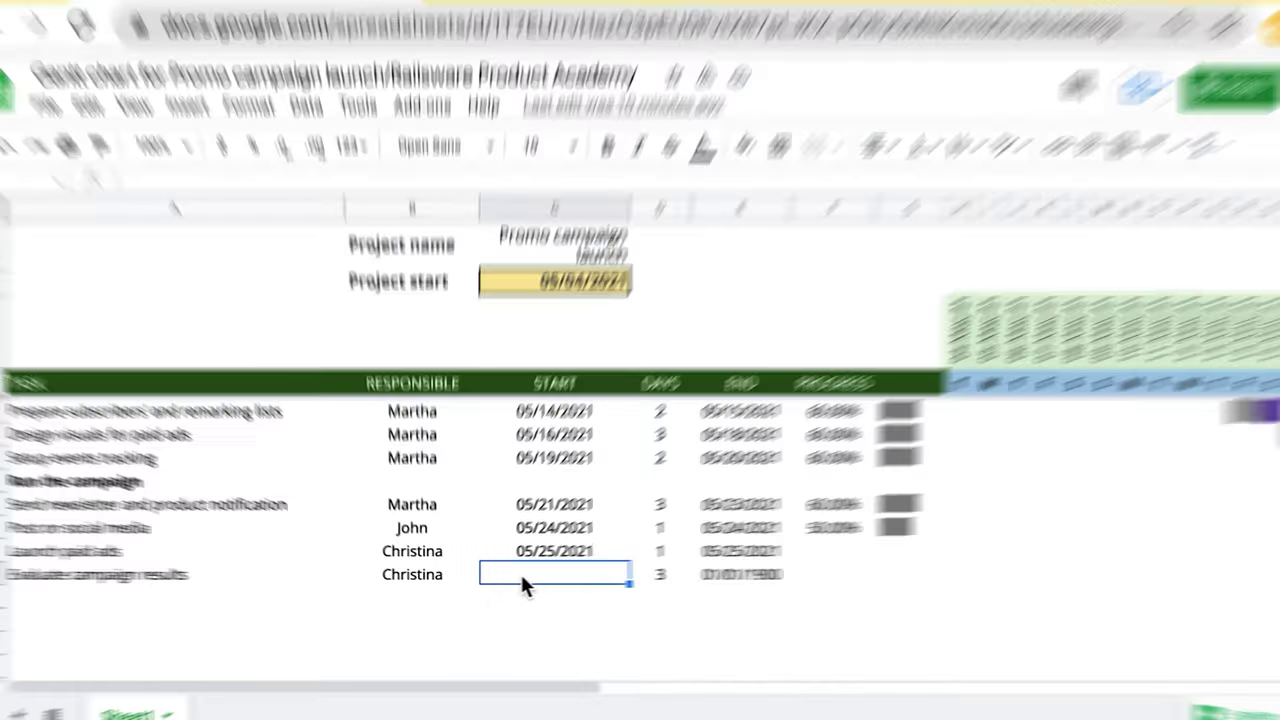
type("0")
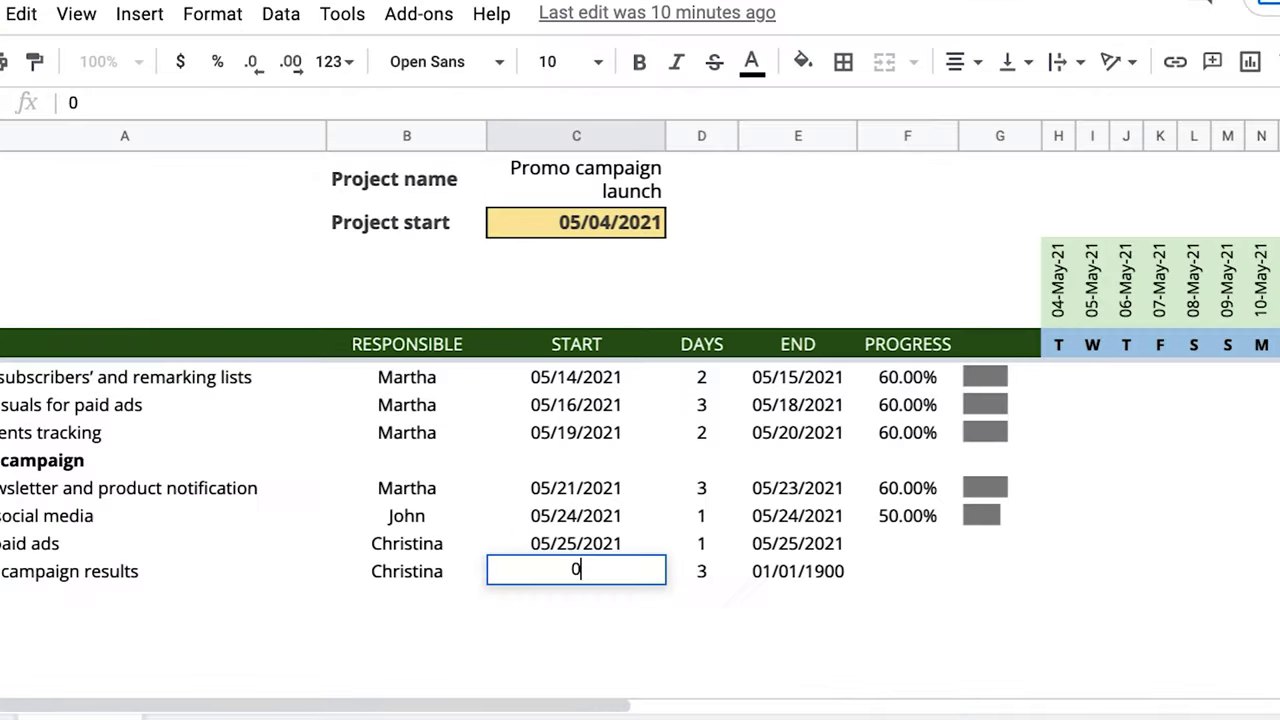
type("6/16")
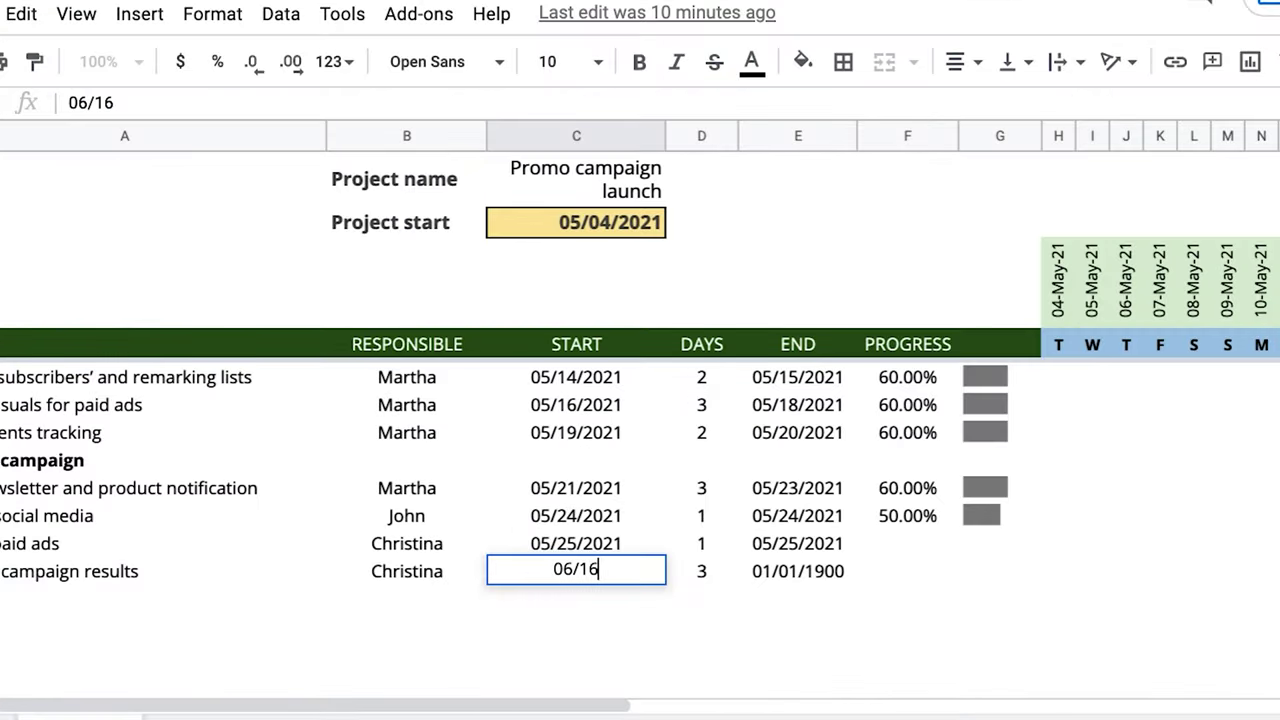
type("/2021")
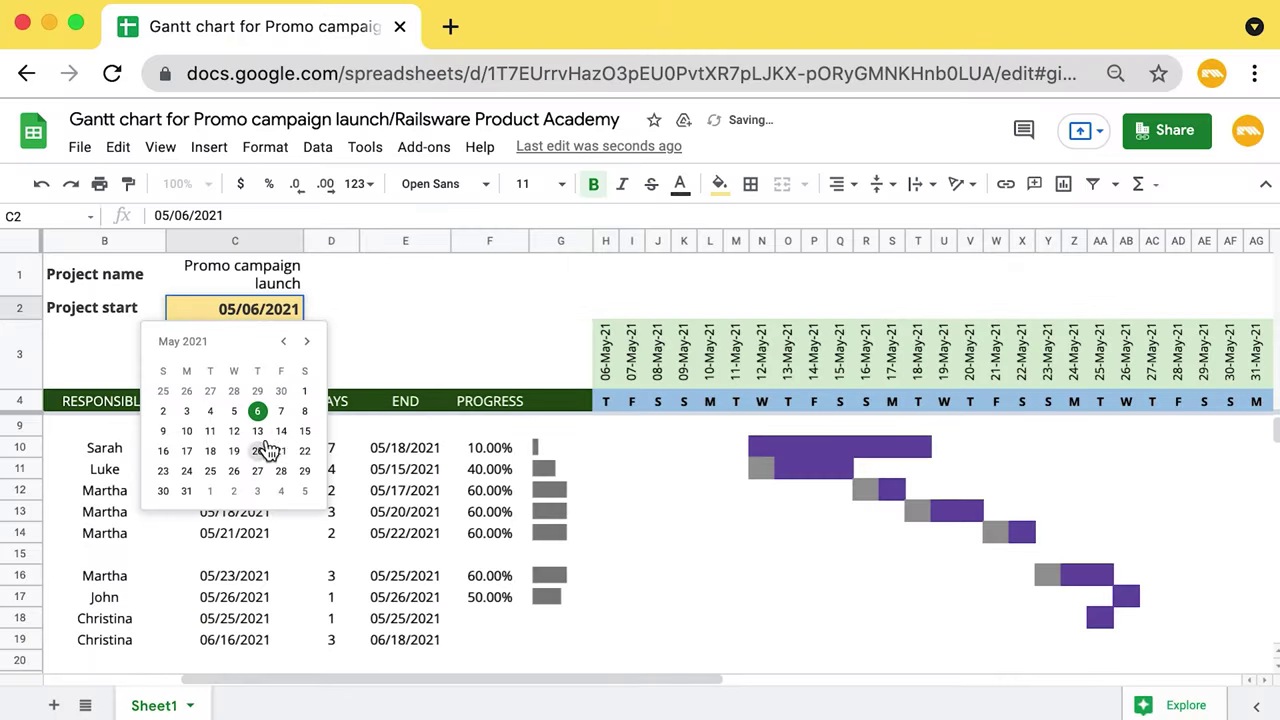
left_click(264, 440)
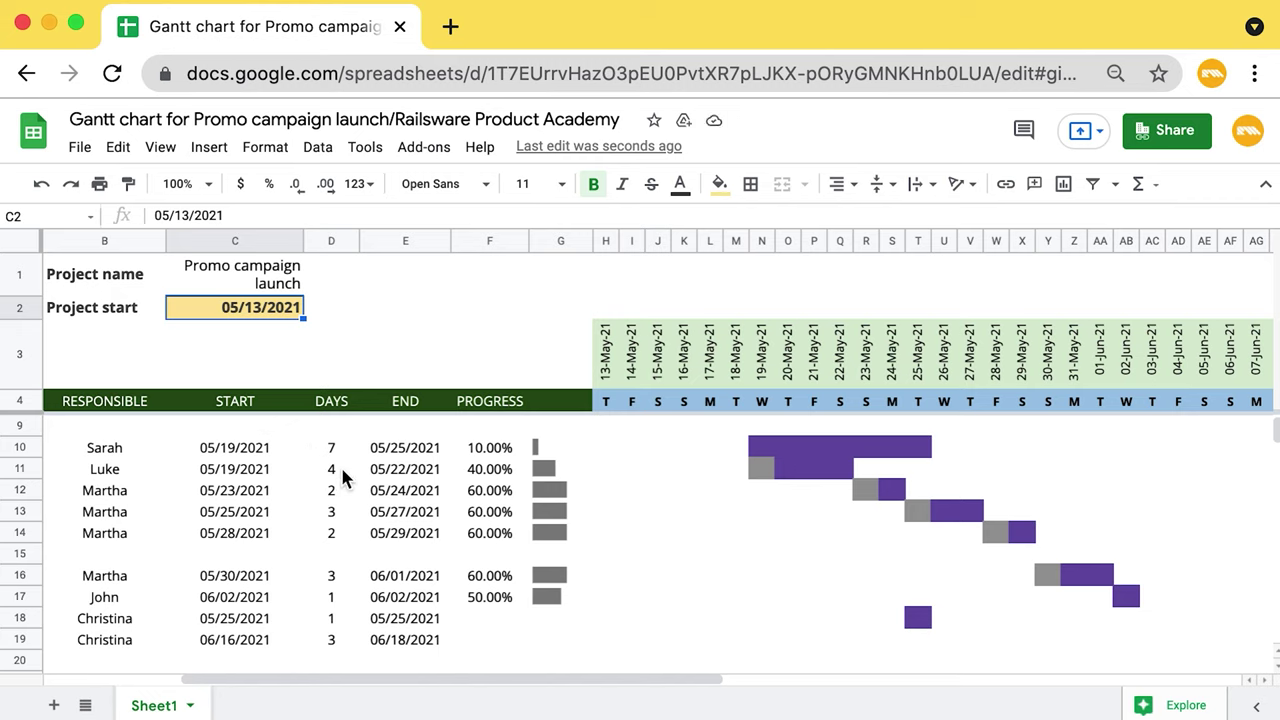
- Set the Build landing page duration to 5 days and the next task to 1 day
left_click(332, 452)
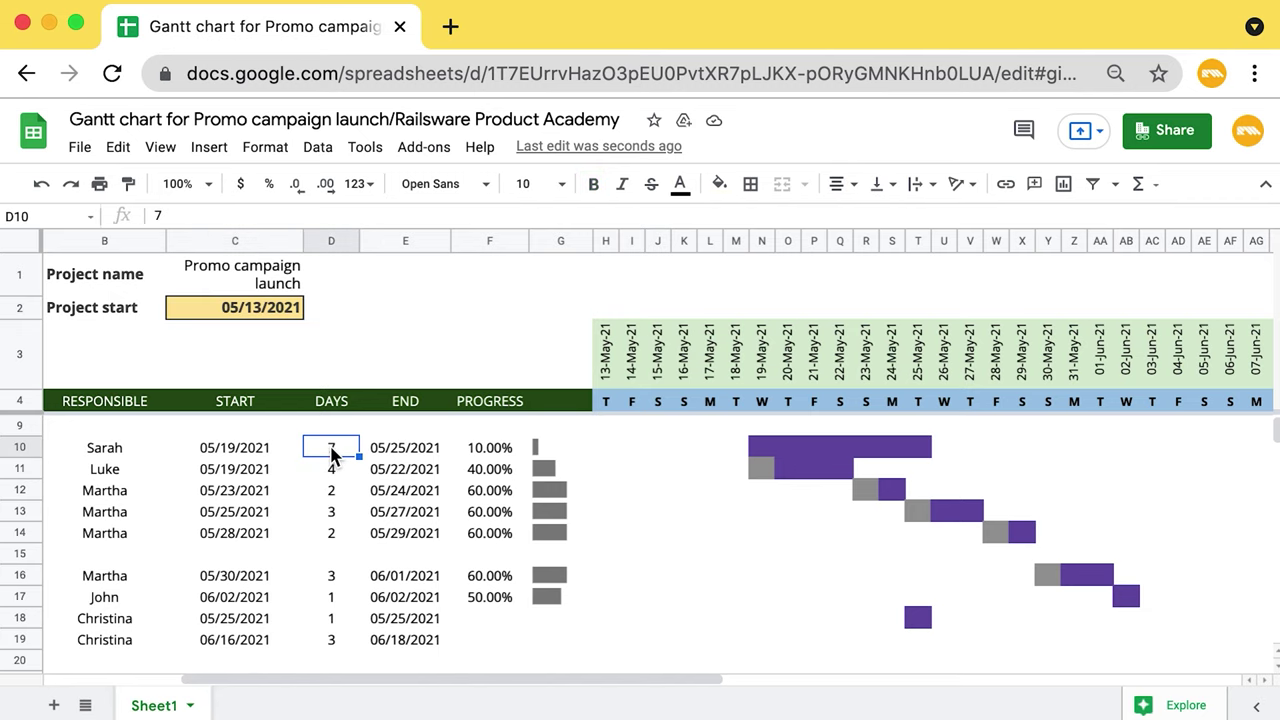
type("5")
key("Return")
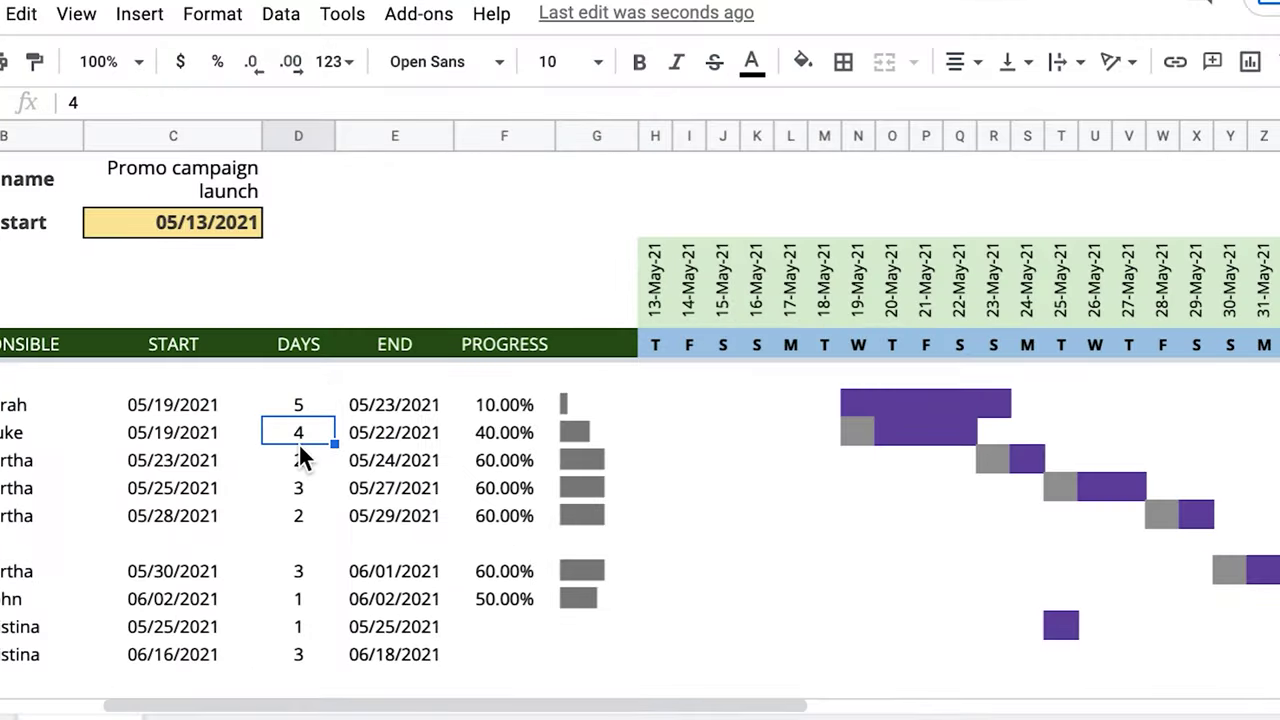
type("1")
key("Return")
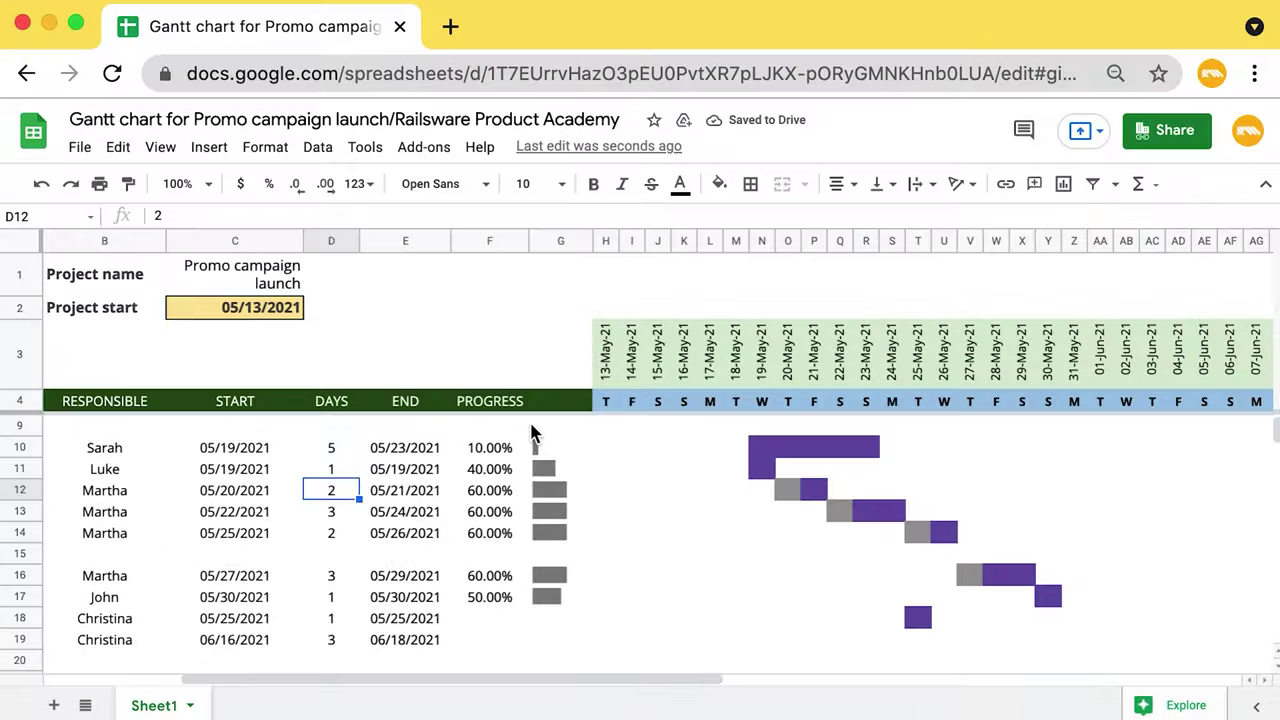
- Set landing page progress to 15% and the newsletter task to 50%, then check the progress bars
left_click(504, 412)
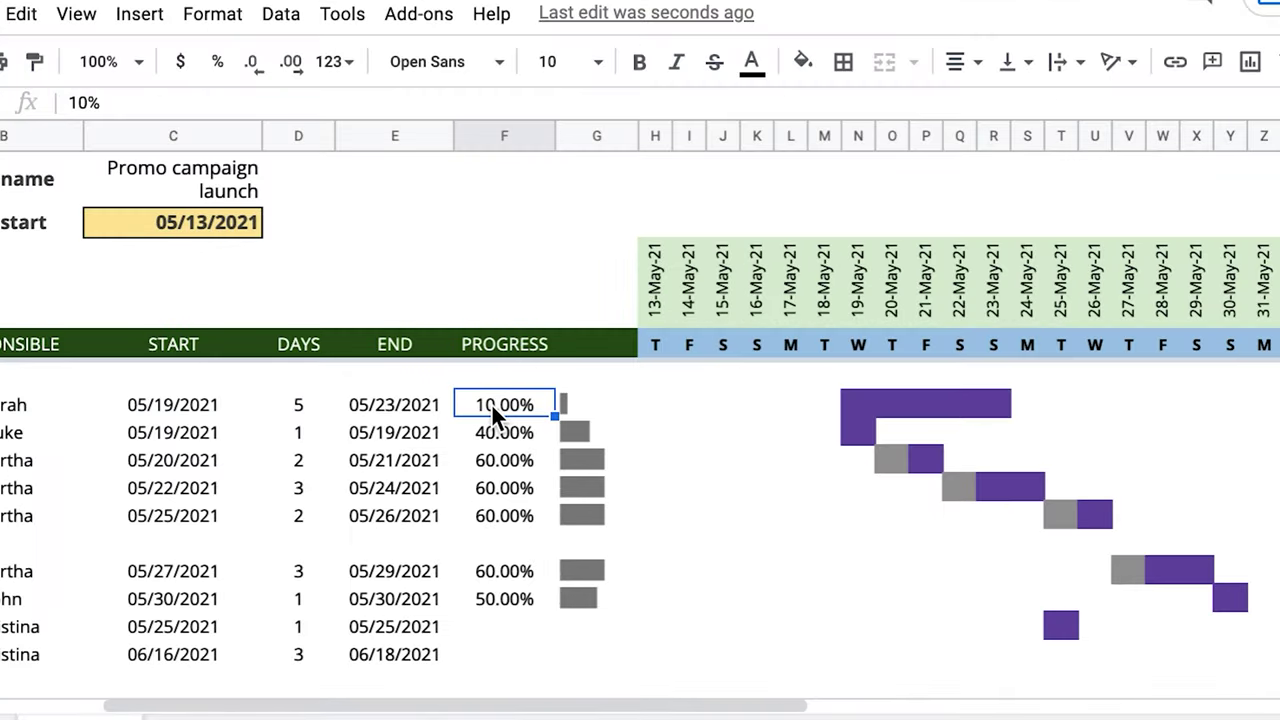
type("1")
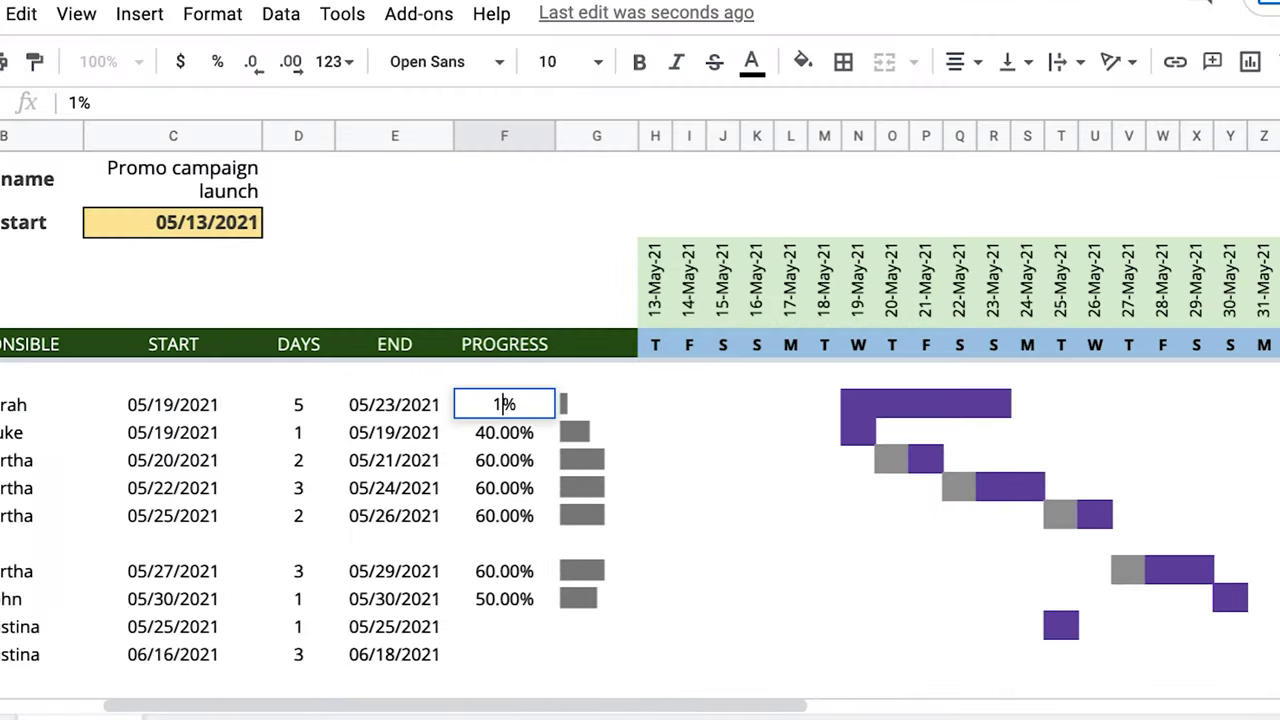
type("5")
key("Return")
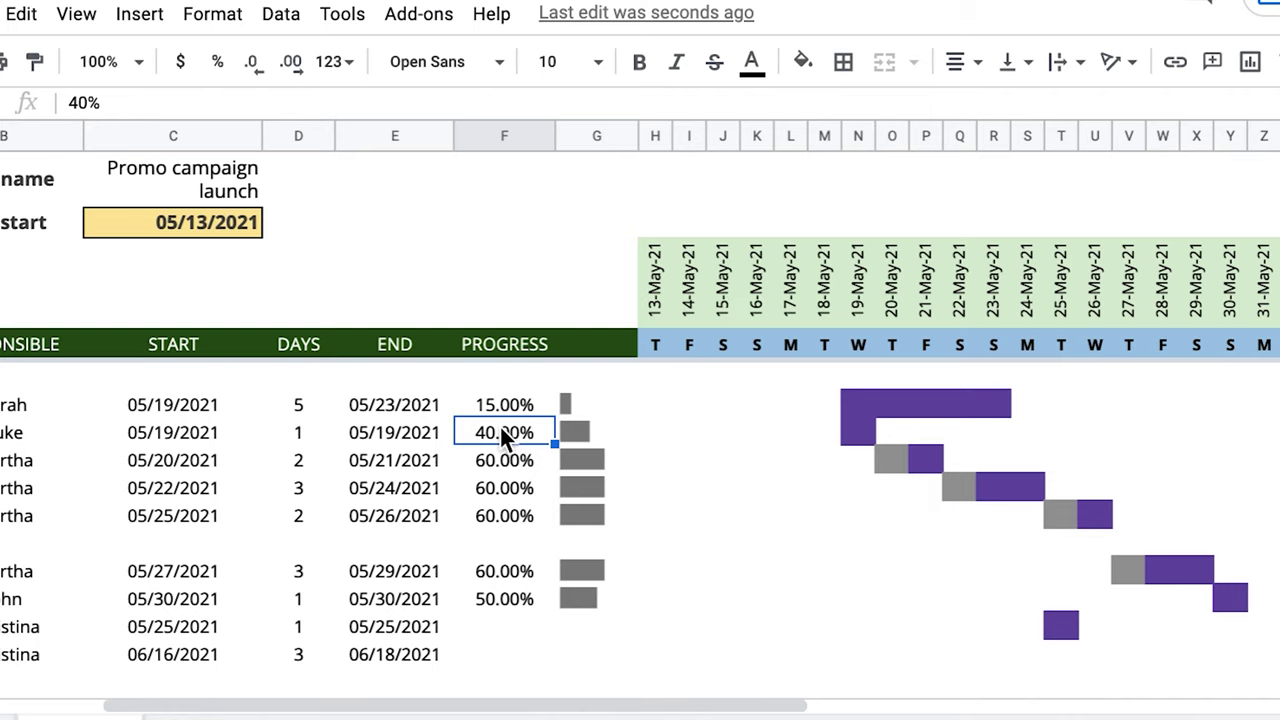
type("50")
key("Return")
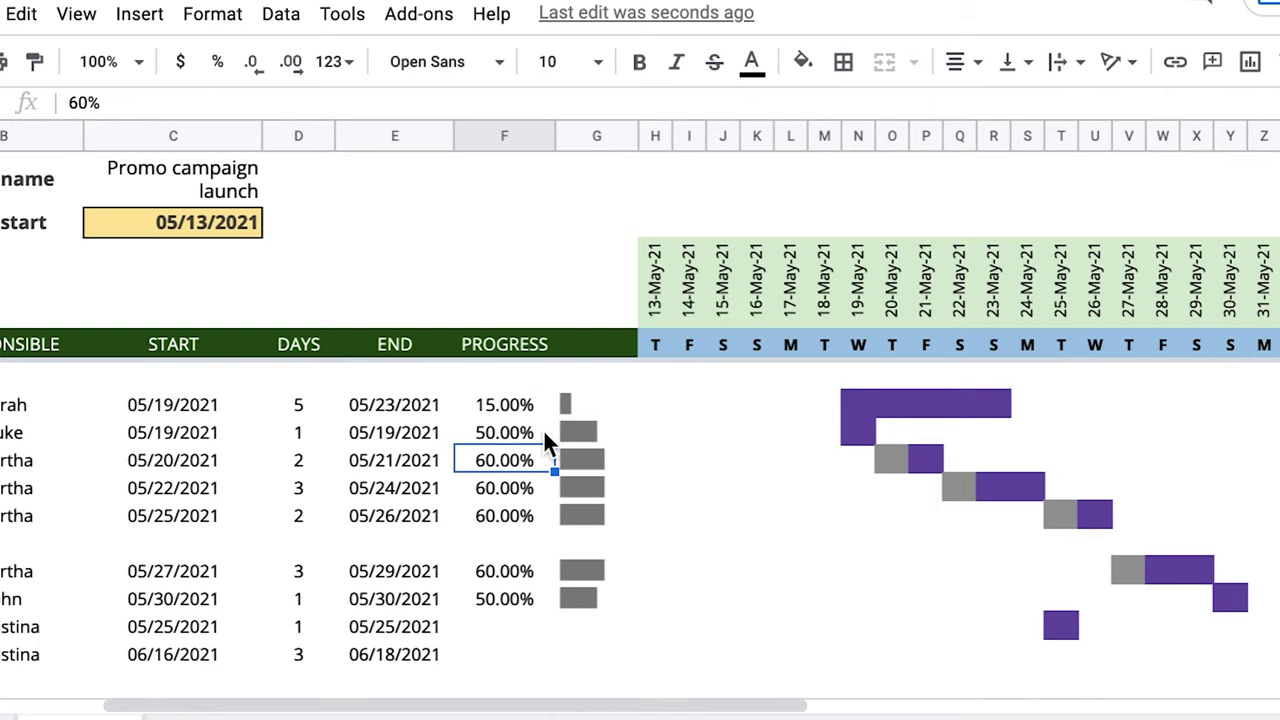
left_click(581, 435)
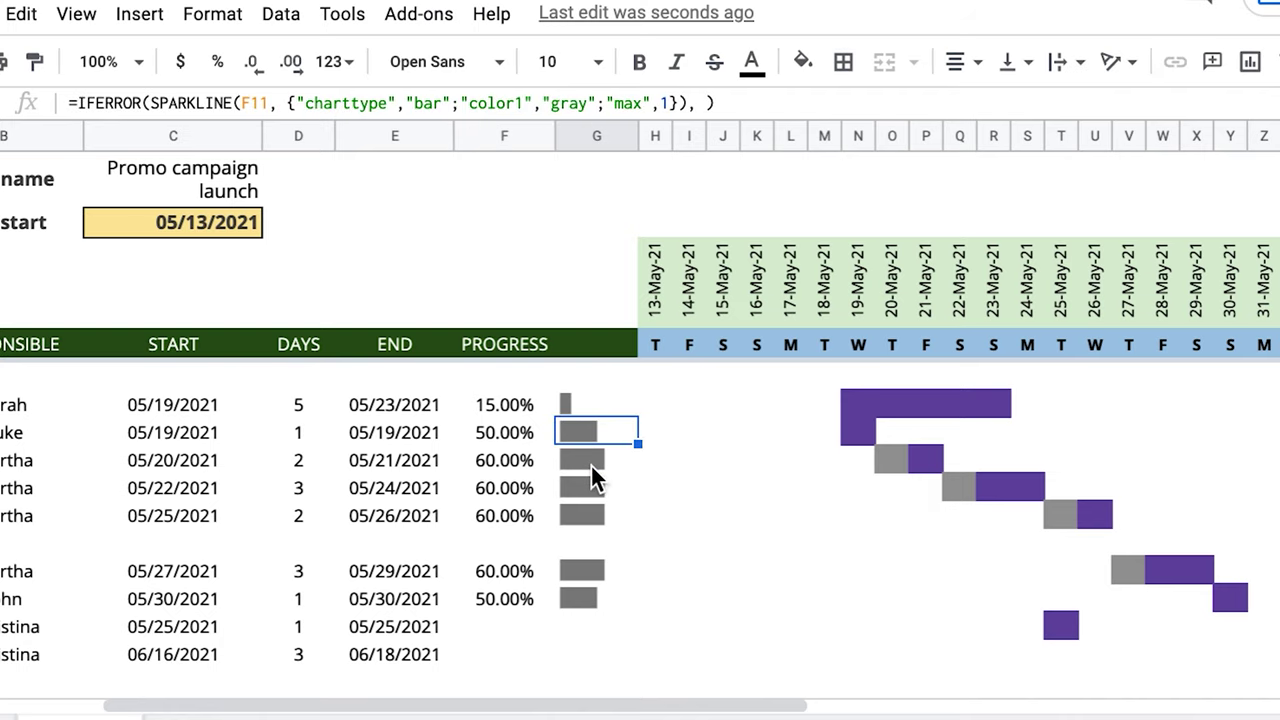
left_click(592, 466)
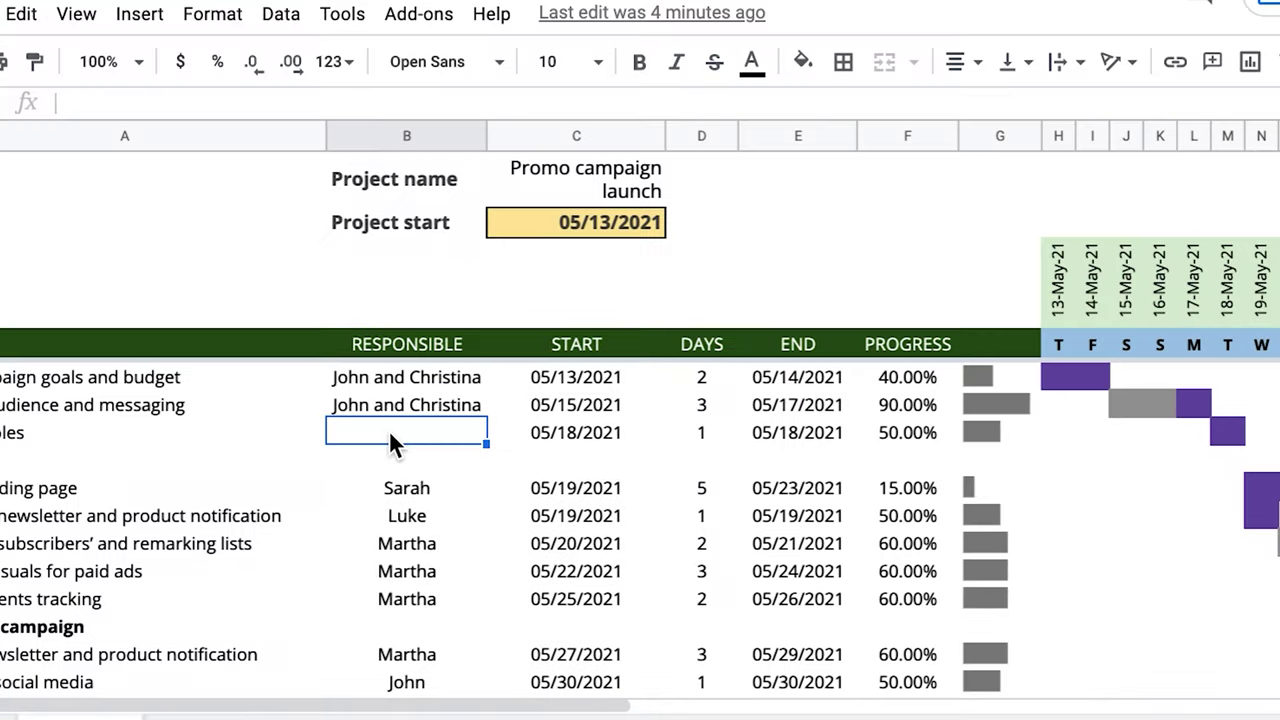
- Assign Christina as responsible for the third task and select the RESPONSIBLE range
type("Christina")
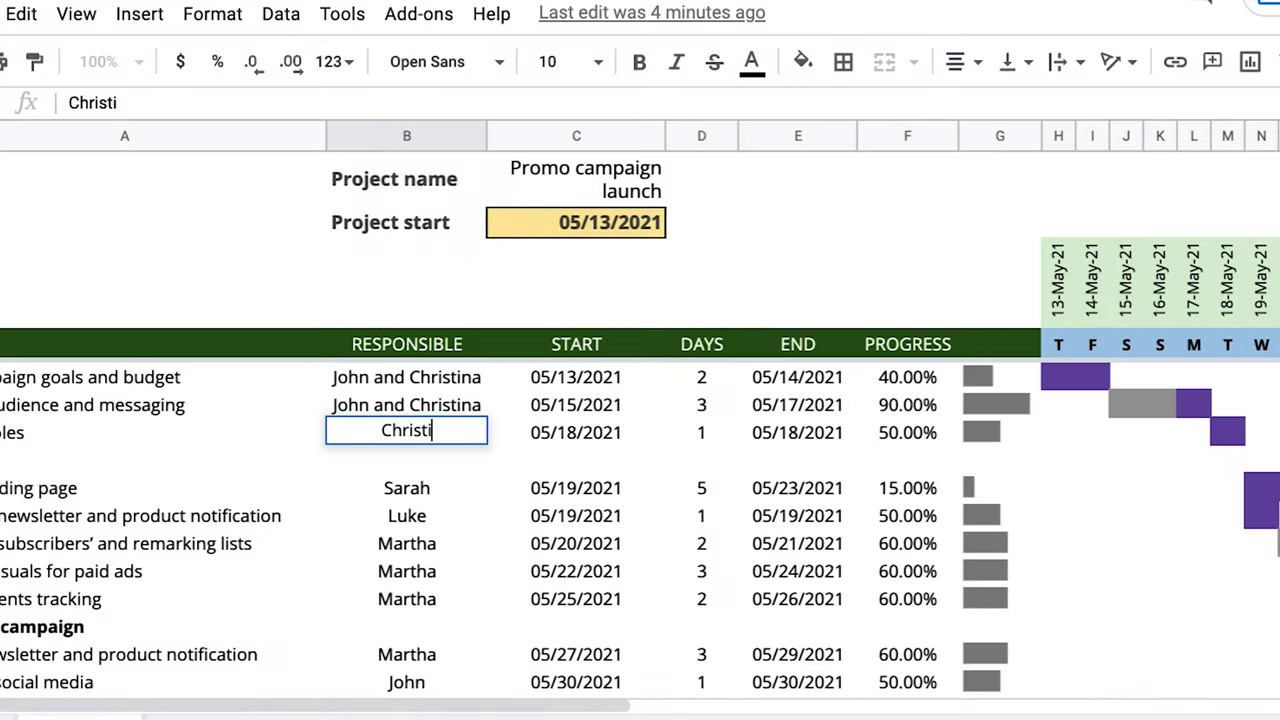
left_click(440, 456)
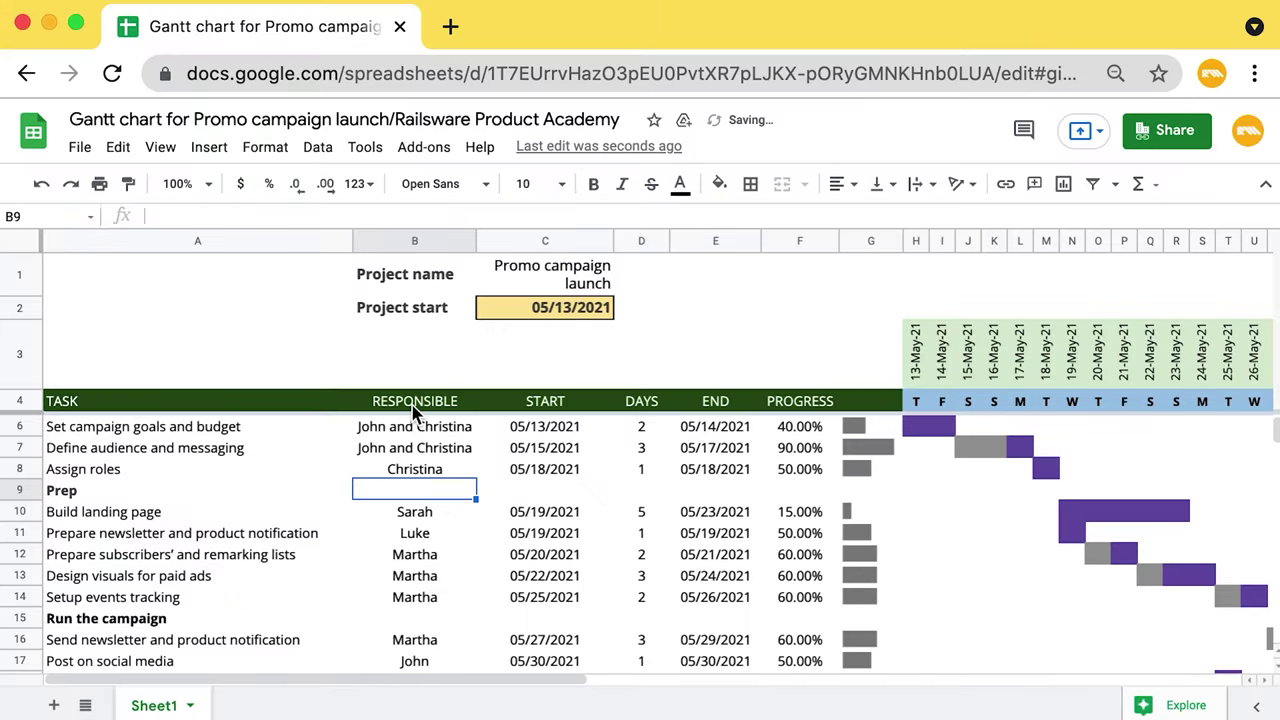
left_click(408, 352)
left_click_drag(414, 408, 418, 568)
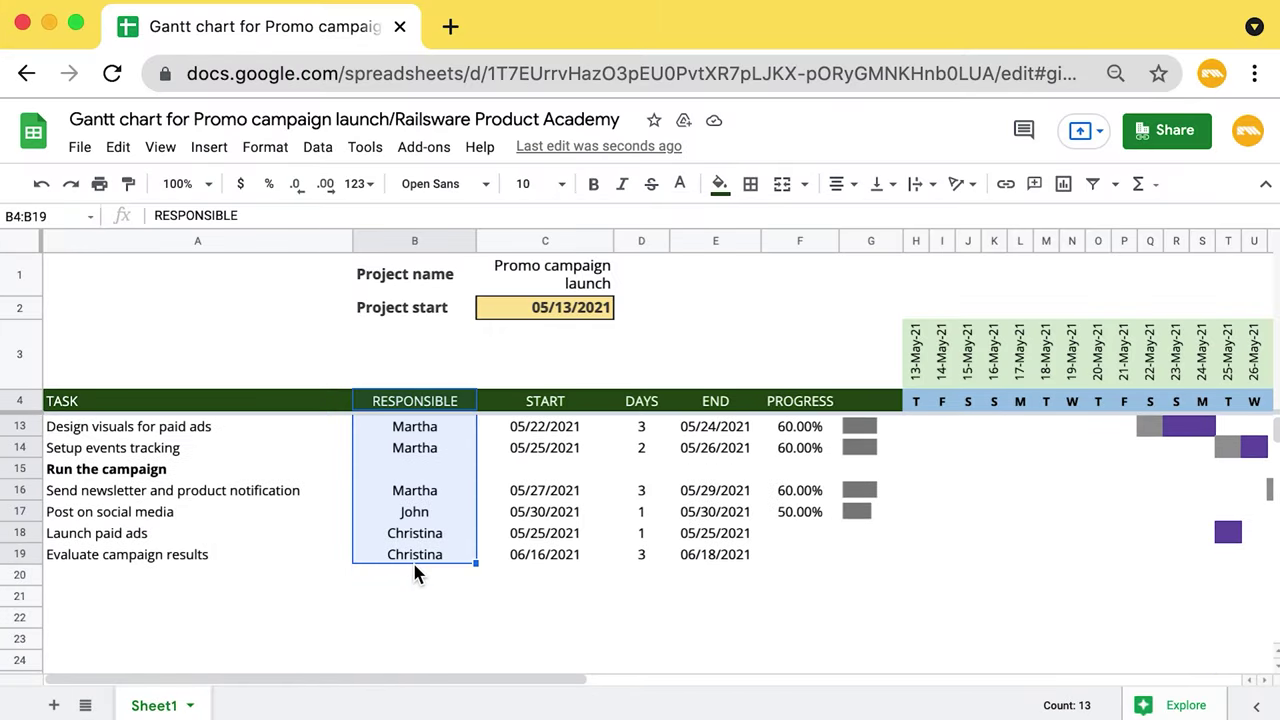
left_click(1115, 184)
left_click(1066, 222)
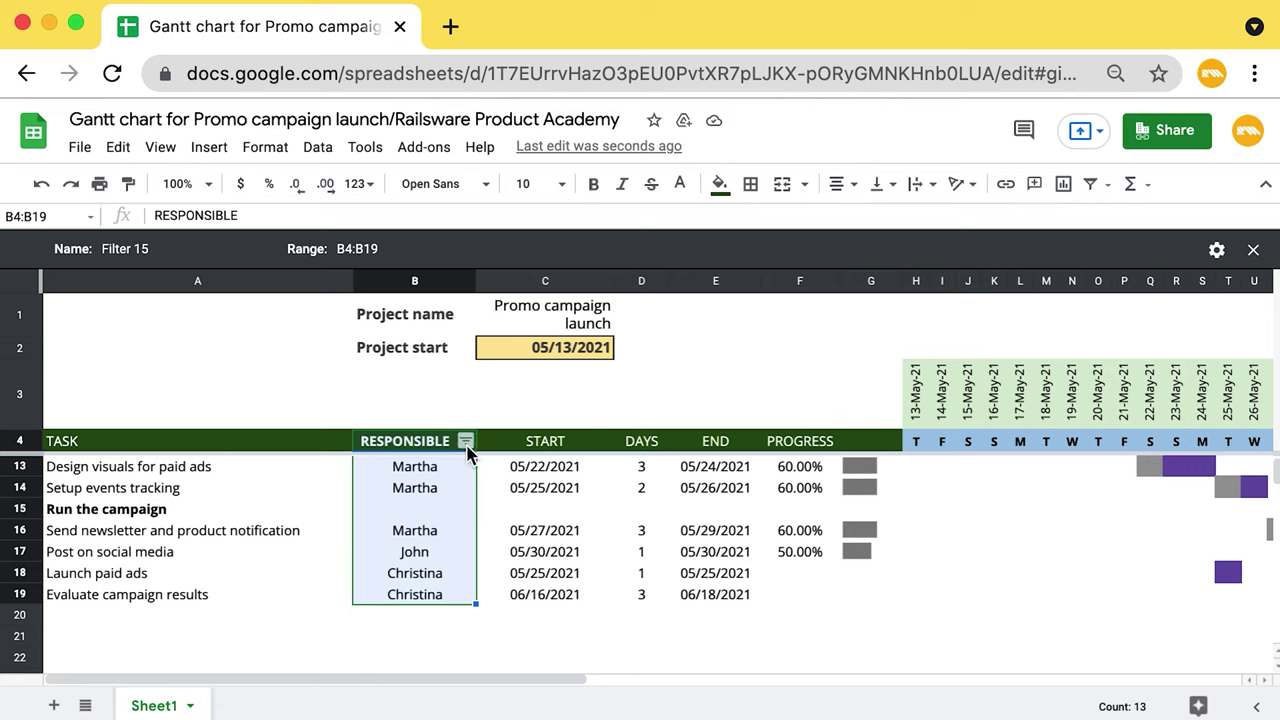
left_click(466, 443)
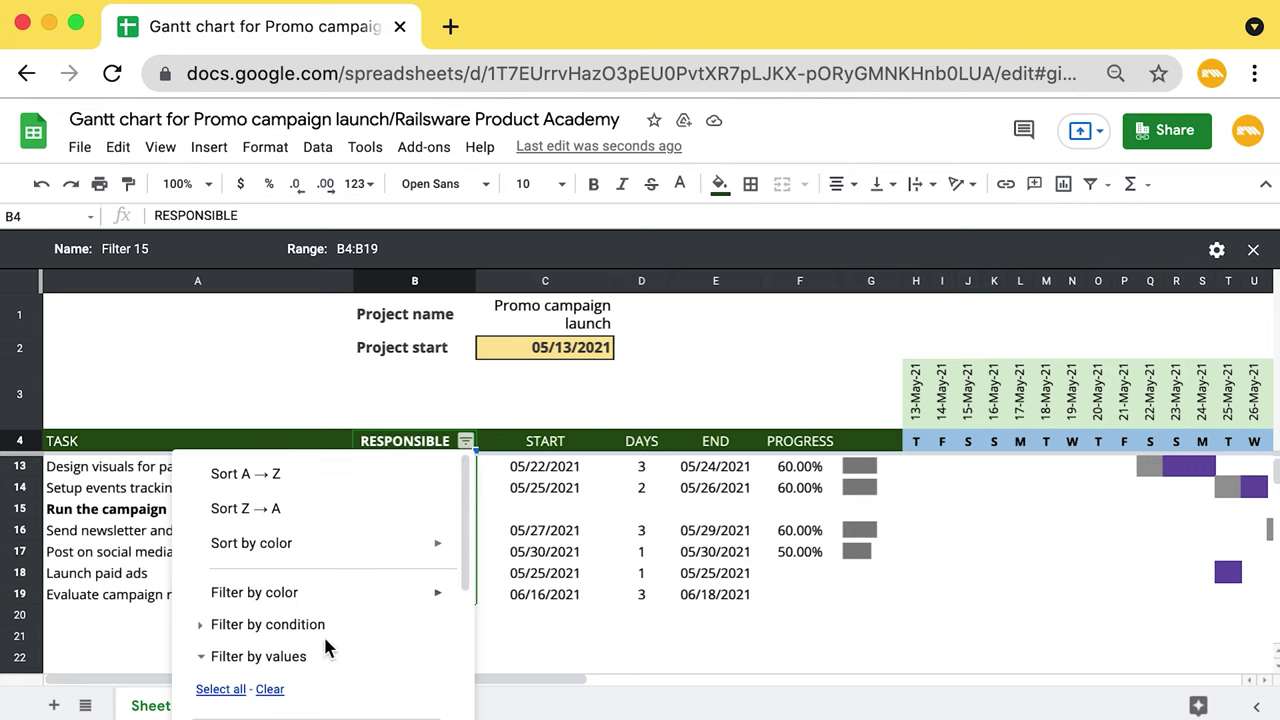
left_click(271, 695)
scroll(330, 645, "down", 3)
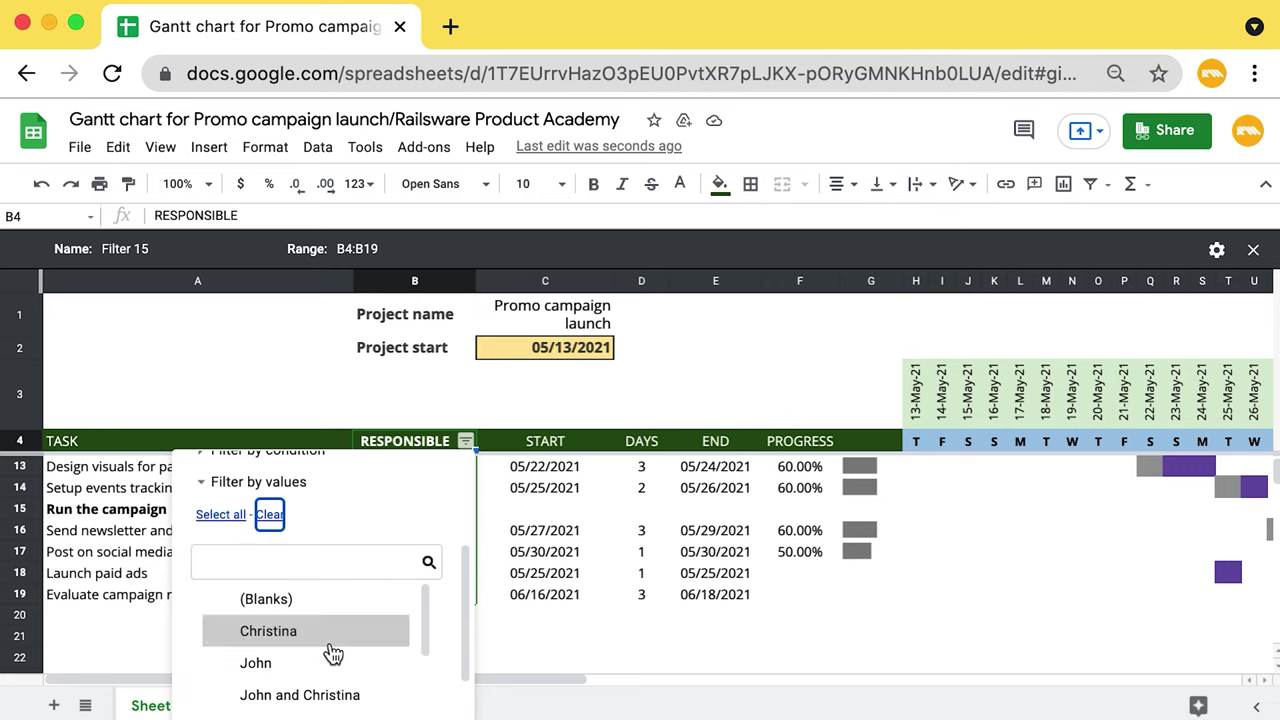
left_click(319, 556)
type("m")
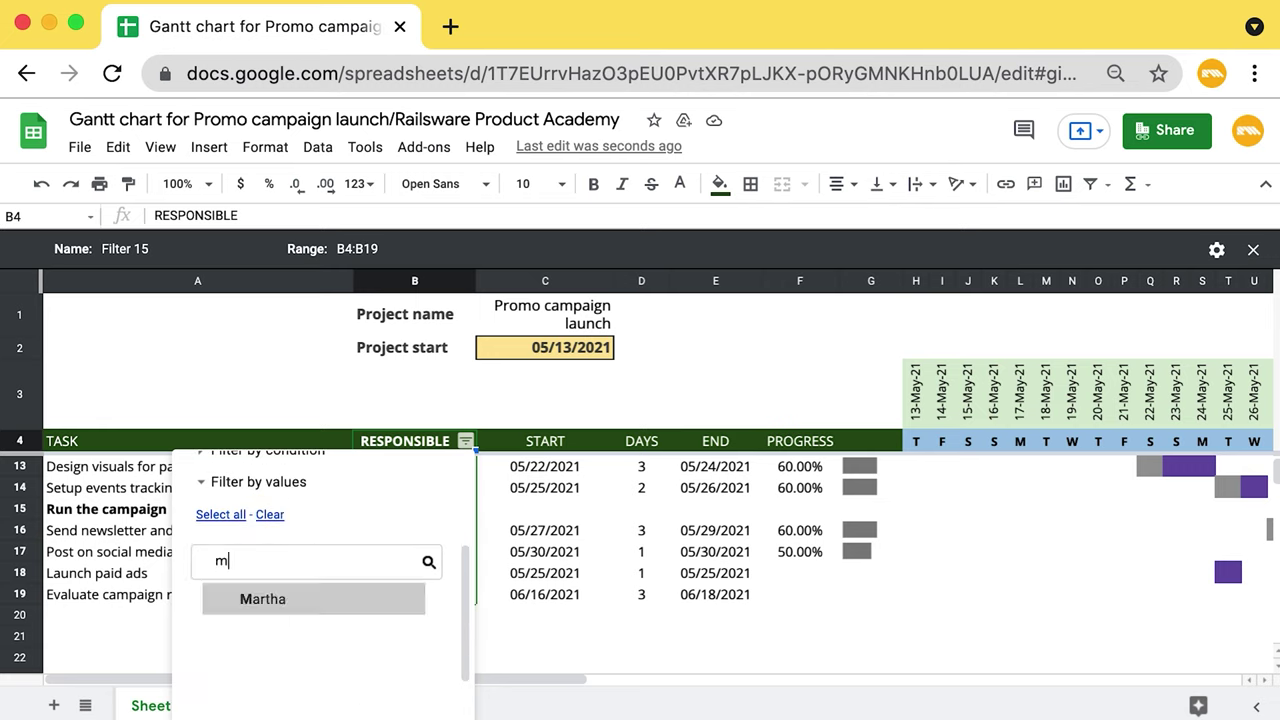
left_click(263, 600)
scroll(322, 630, "down", 2)
left_click(410, 695)
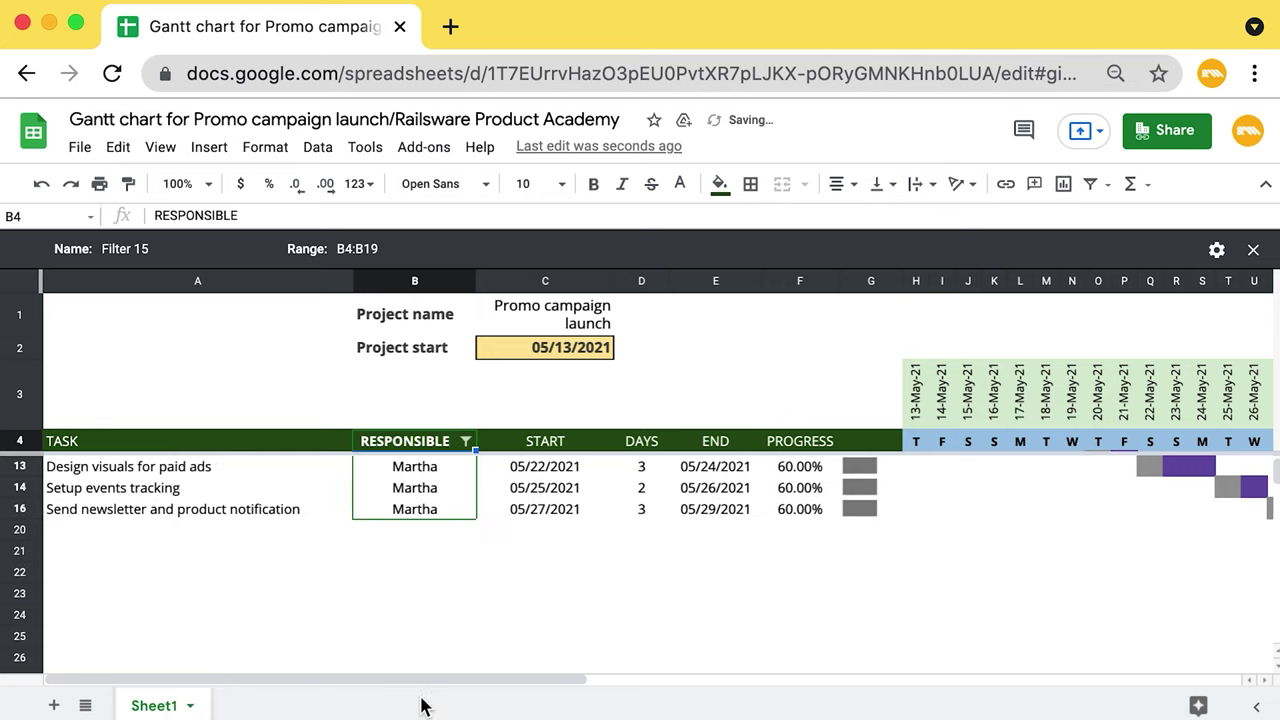
scroll(488, 590, "up", 1)
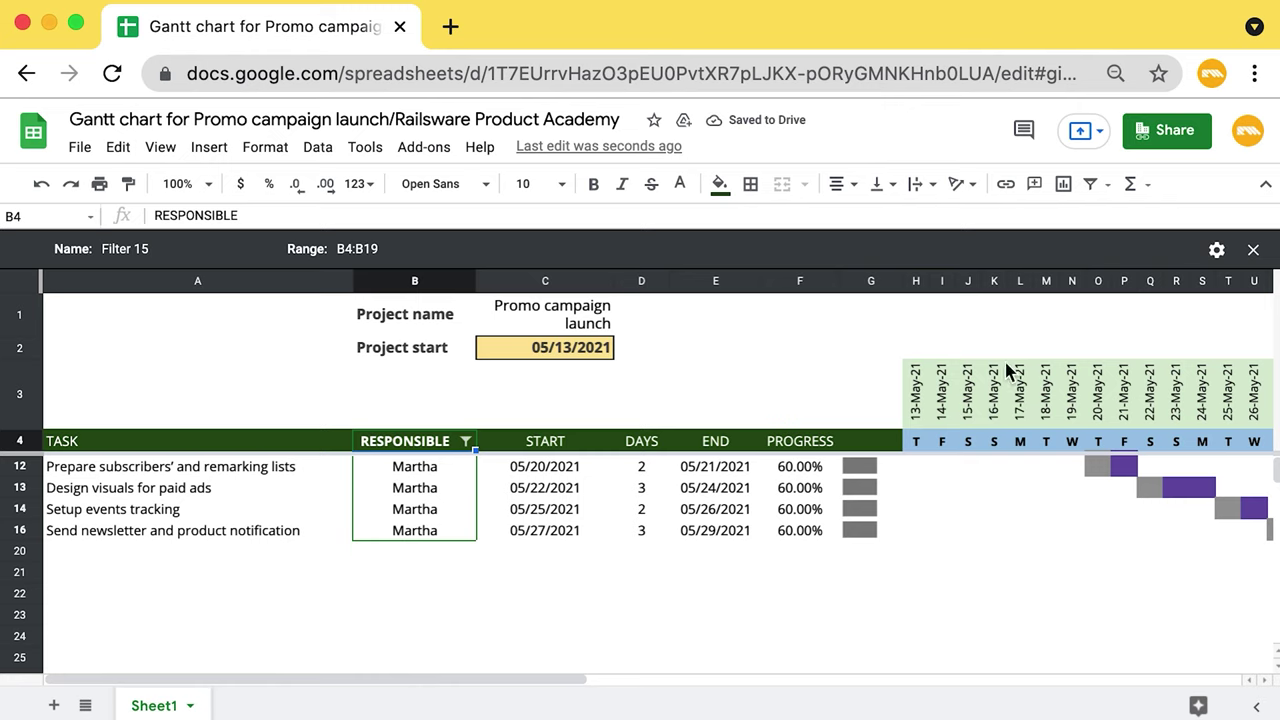
left_click(1253, 249)
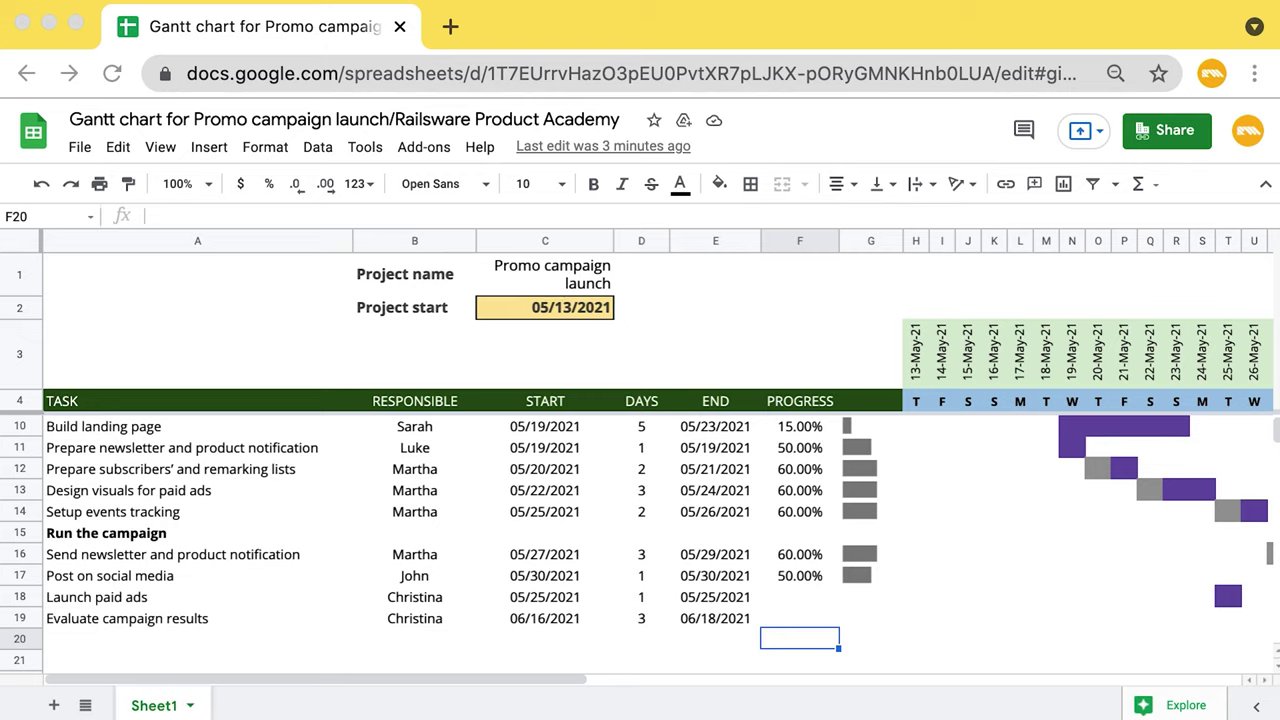
- Duplicate the 'Evaluate campaign results' row into row 20
left_click(22, 630)
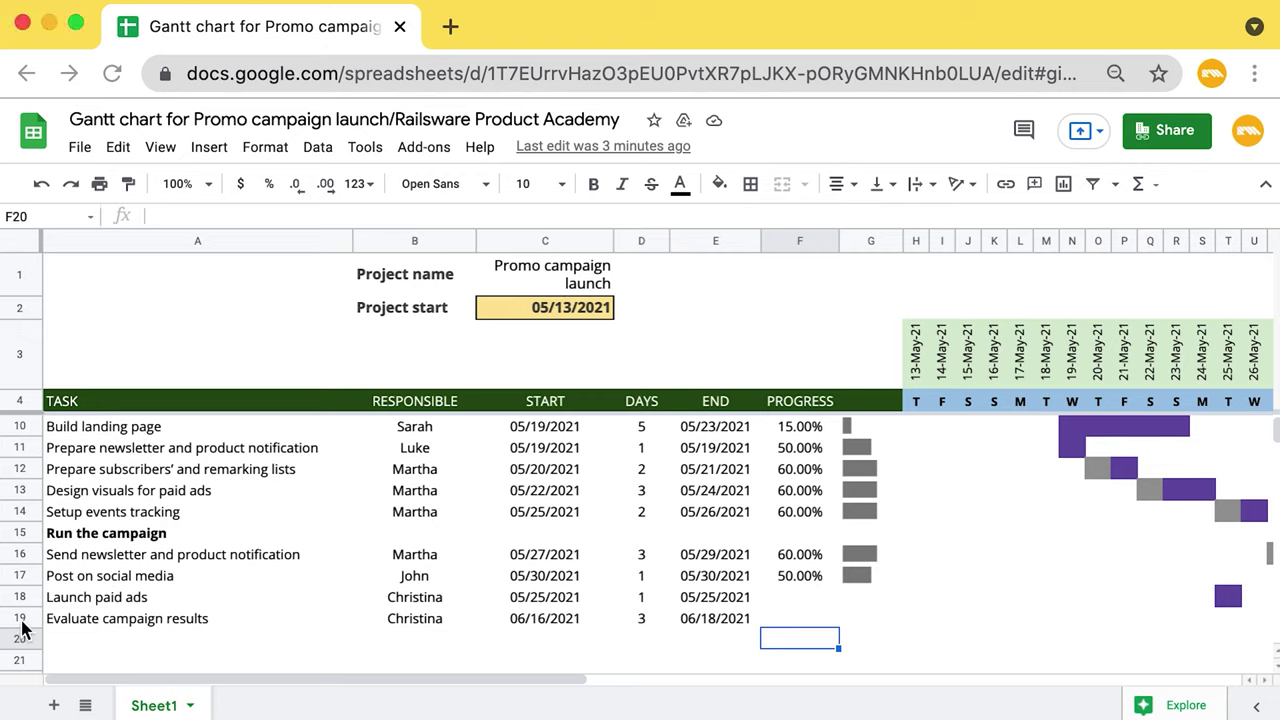
key("ctrl+c")
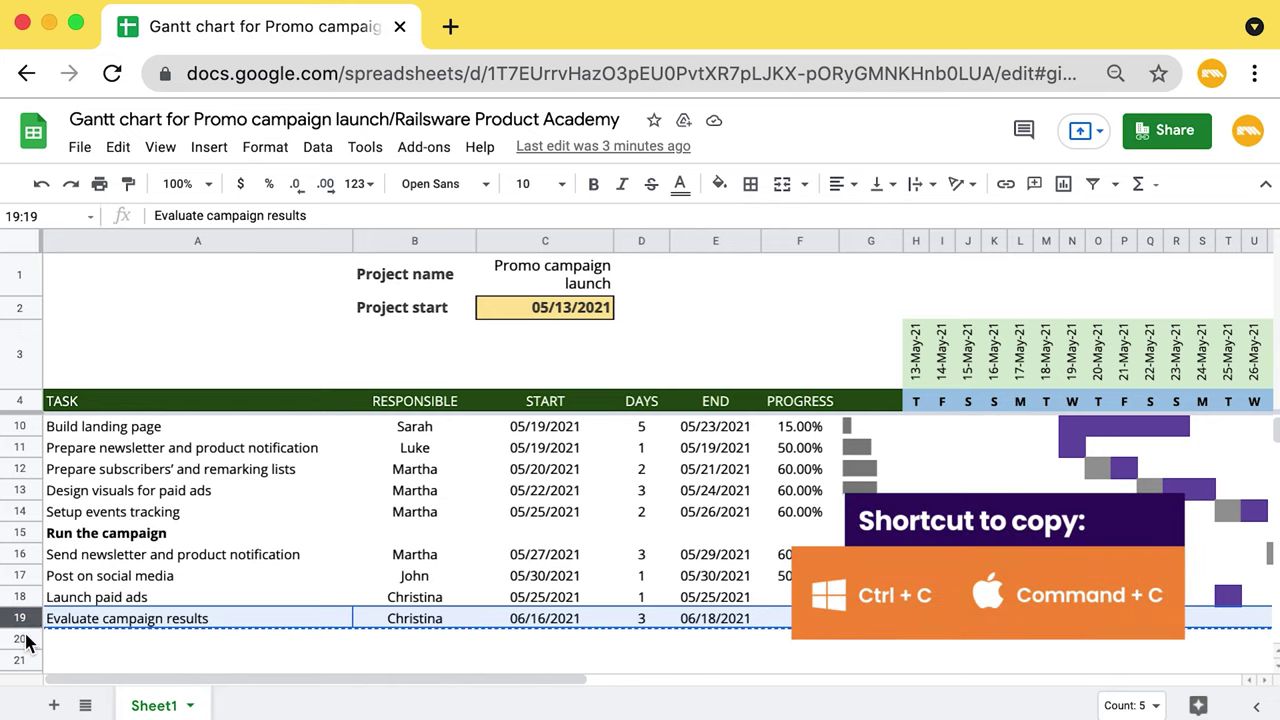
left_click(27, 641)
key("ctrl+v")
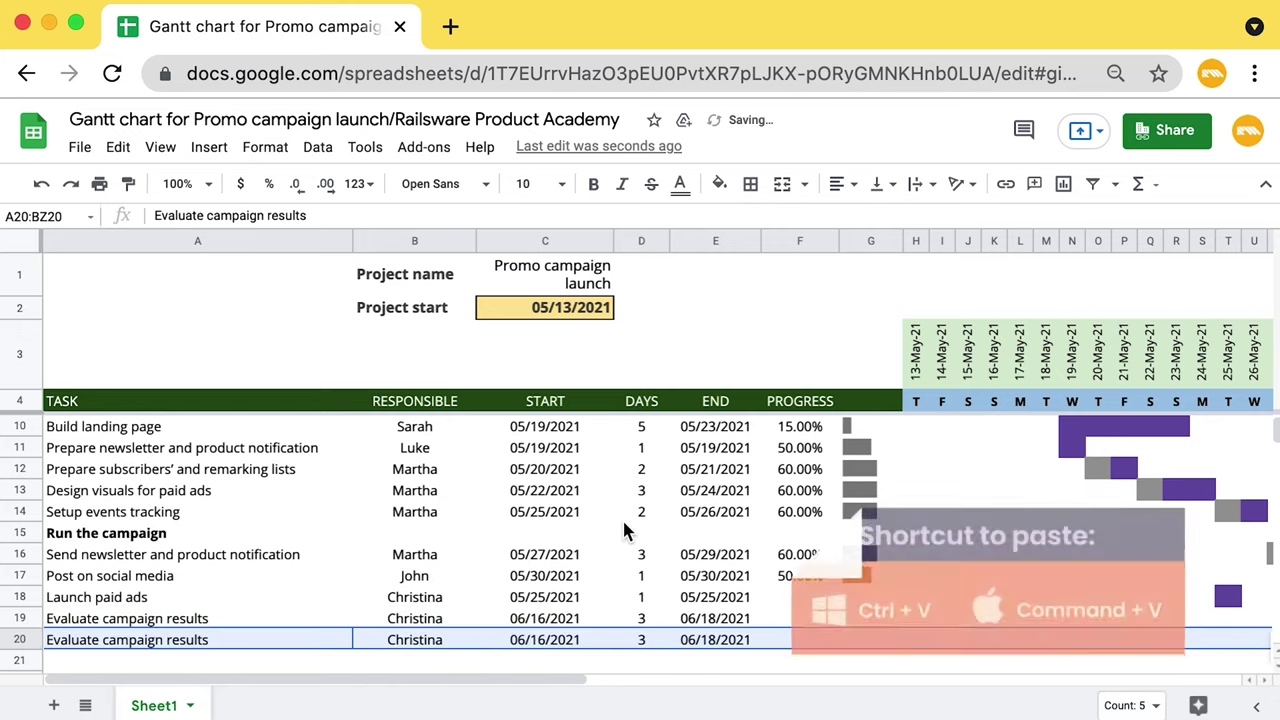
- Extend the timeline with a 20-Jul-21 column BX after 19-Jul-21
scroll(624, 530, "right", 15)
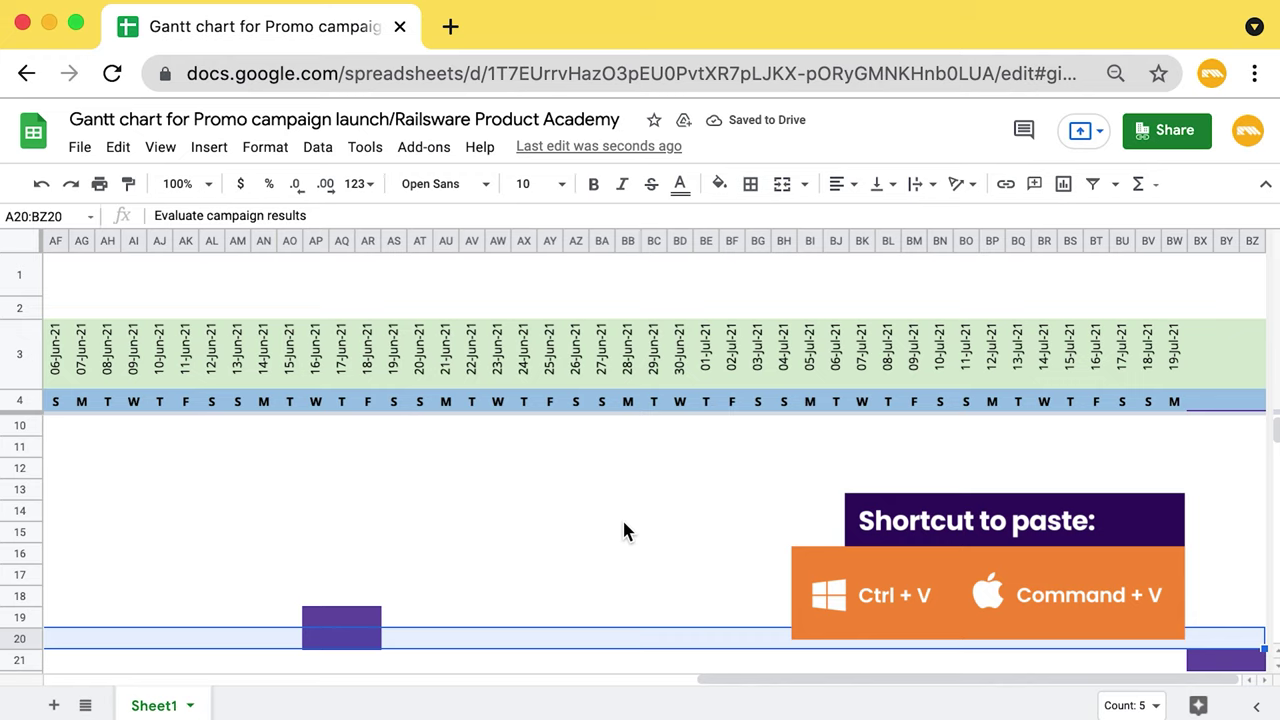
left_click(1174, 243)
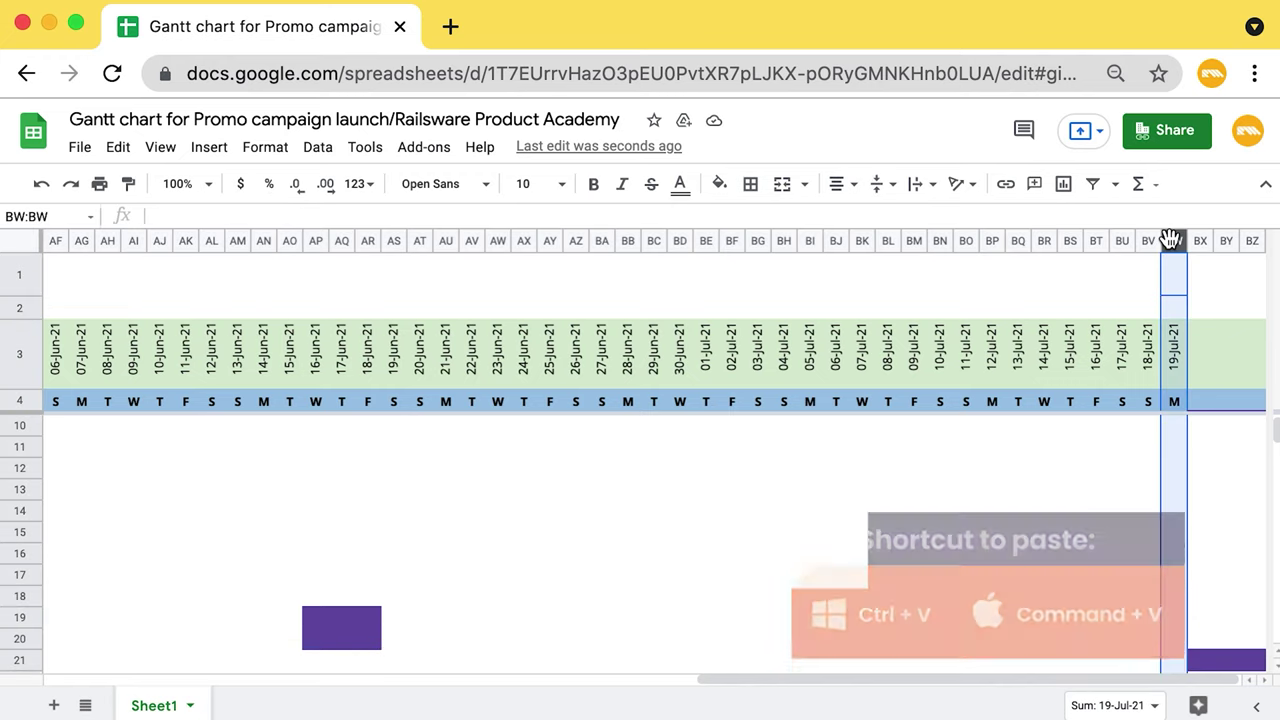
left_click(1197, 243)
key("ctrl+v")
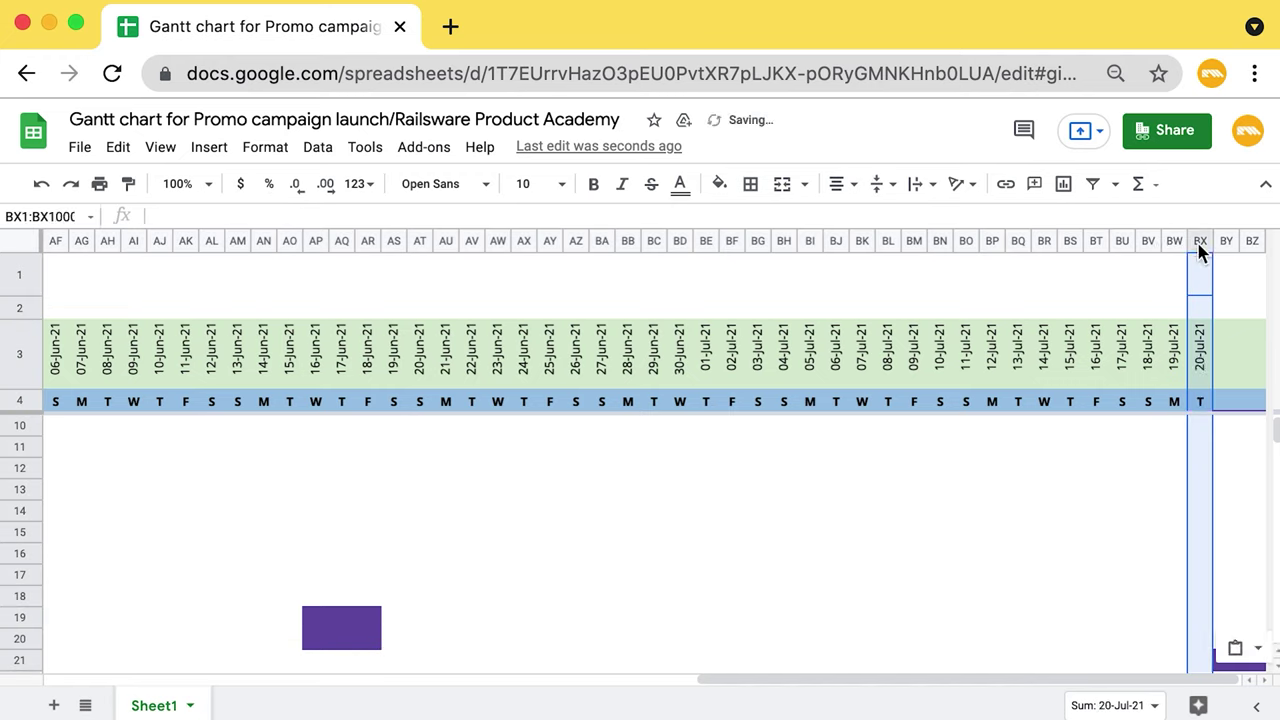